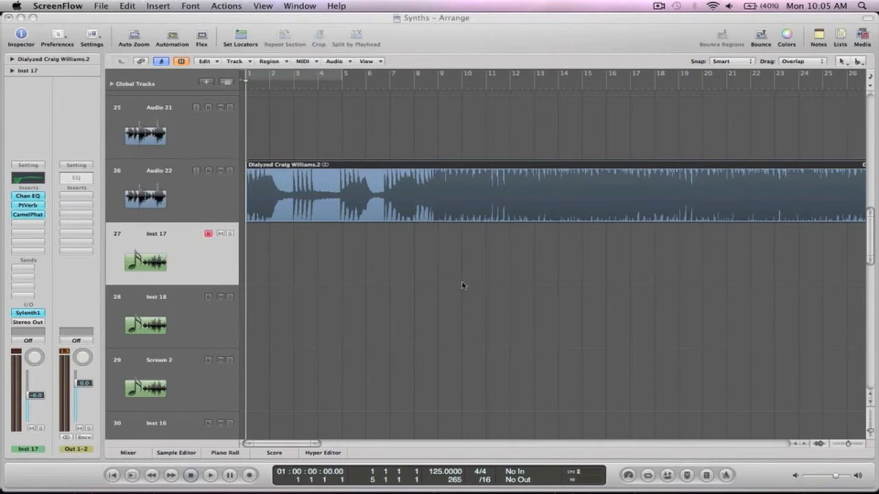
Step: Play the reference audio region on the Audio 22 track for the opening bars, then stop playback
click(363, 276)
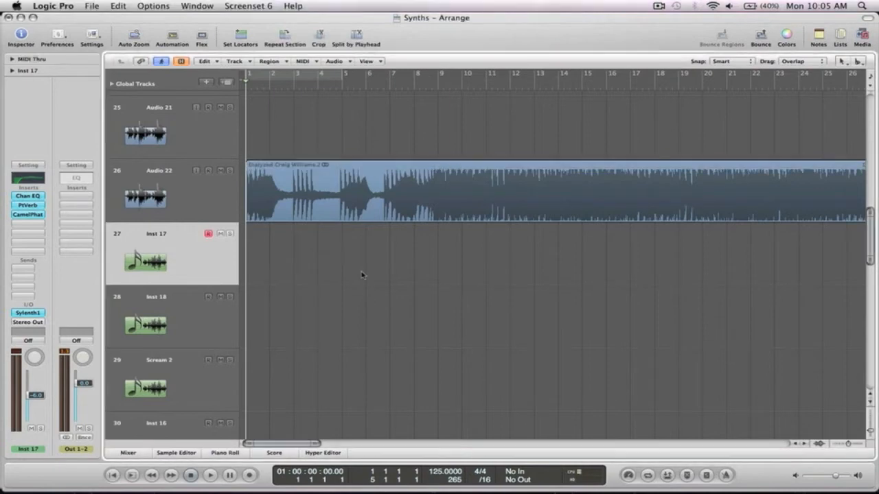
key(space)
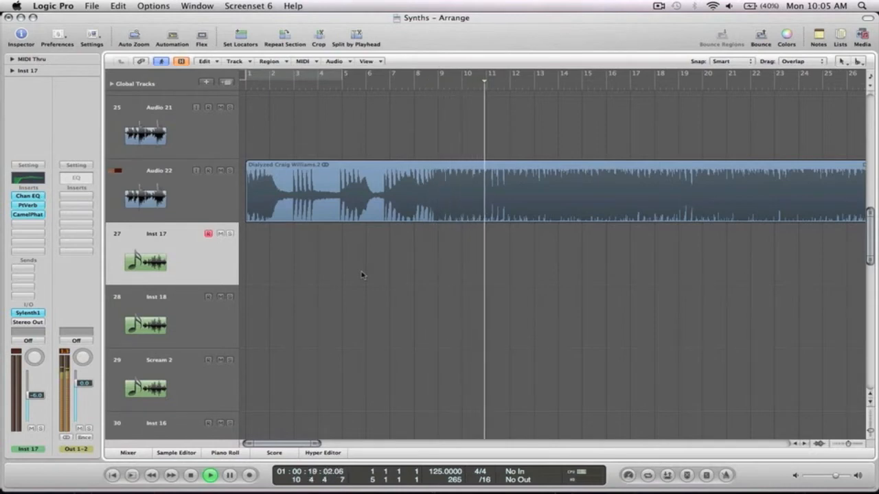
key(space)
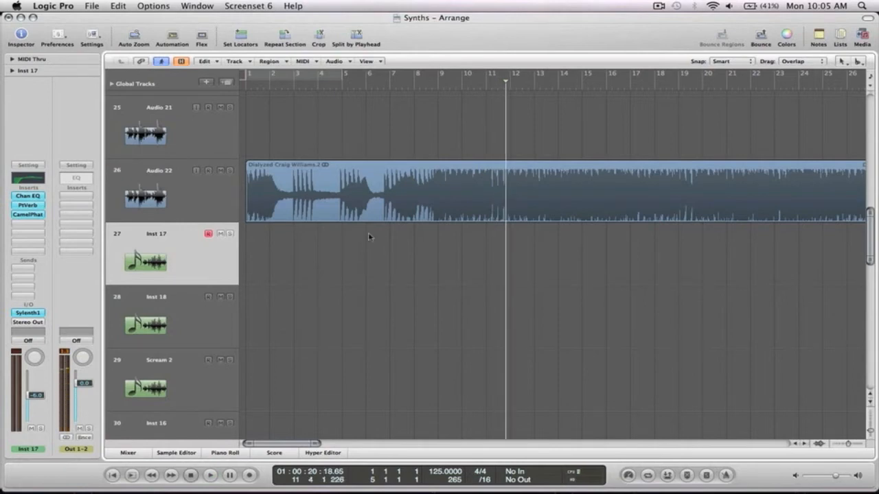
Step: Mute the Audio 22 track that holds the reference region
click(376, 208)
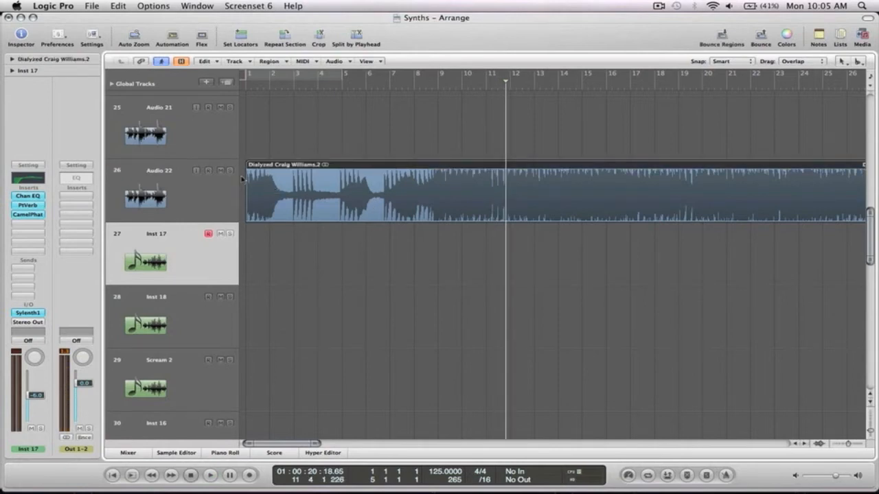
click(220, 171)
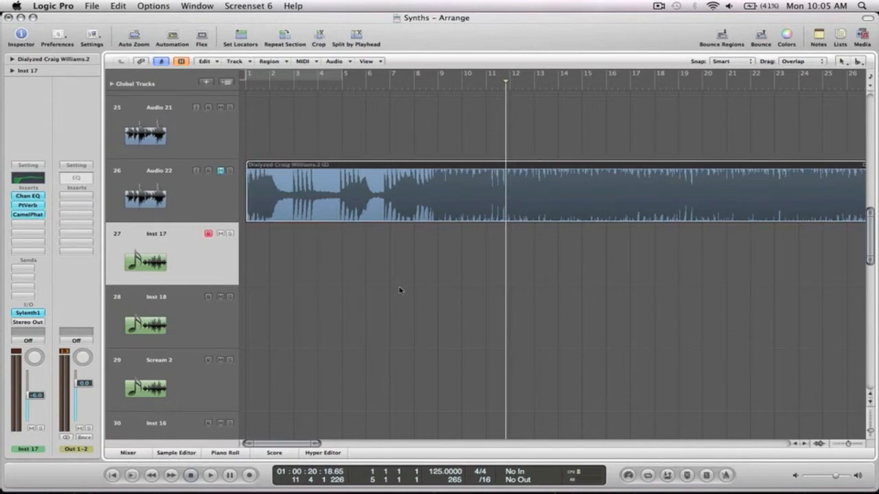
drag(434, 314, 246, 227)
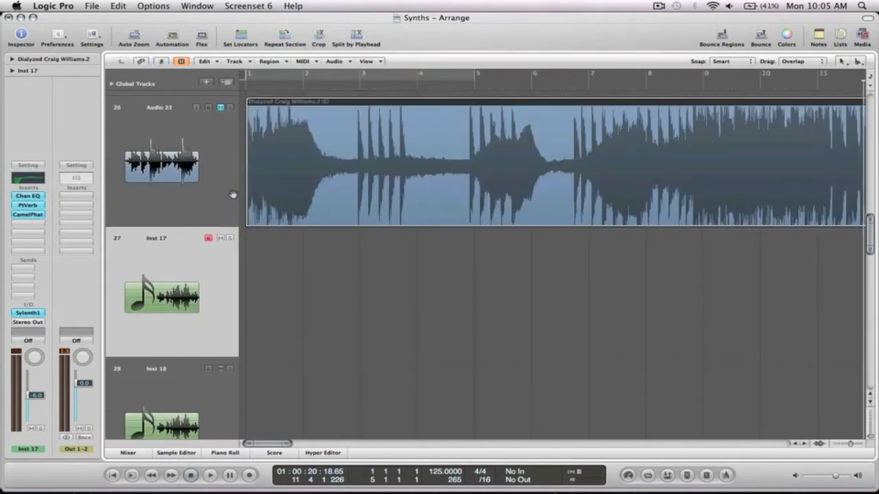
Step: Audition the Inst 17 synth with a few notes using musical typing, and inspect the settings of its CamelPhat insert
key(Caps_Lock)
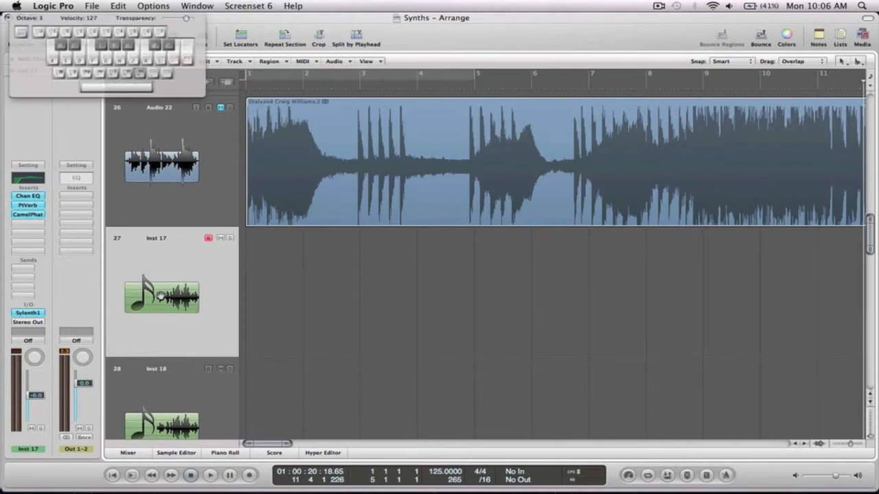
key(d)
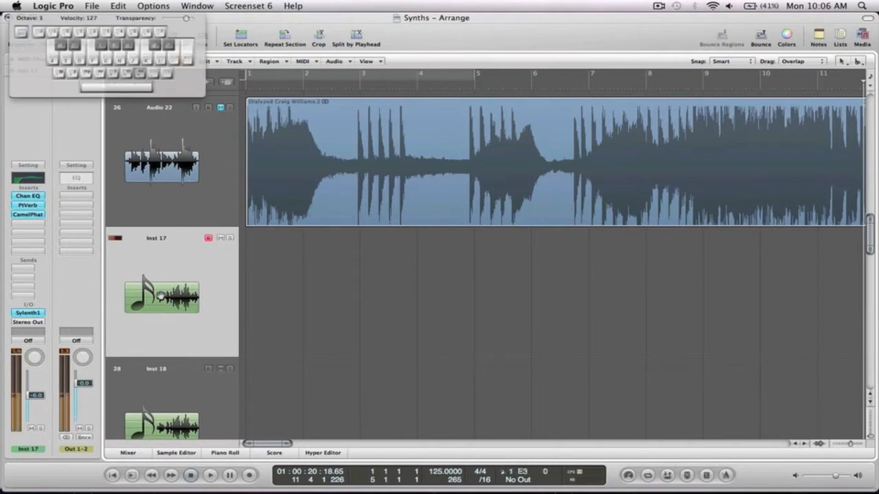
key(j)
key(k)
key(s)
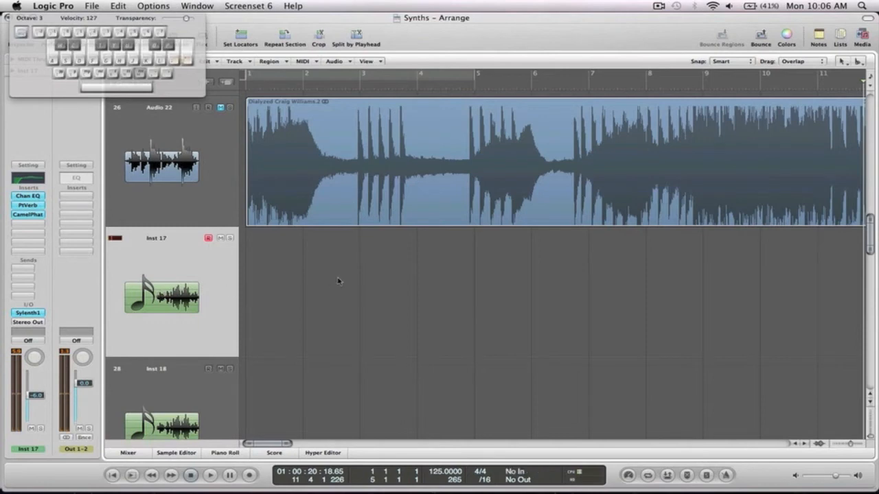
scroll(338, 280, down, 2)
key(Caps_Lock)
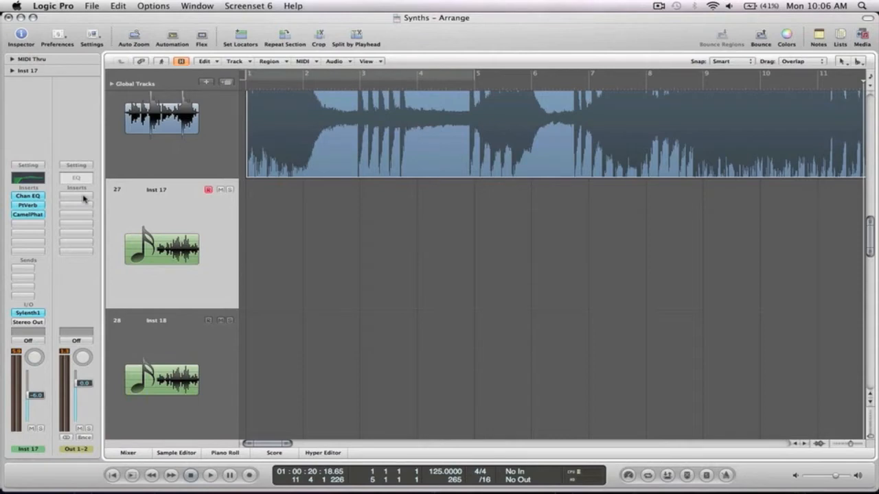
click(27, 215)
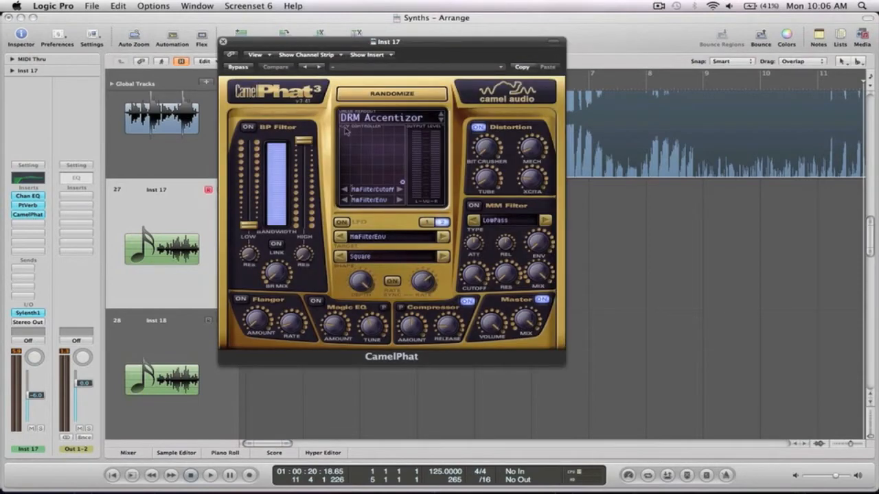
click(223, 42)
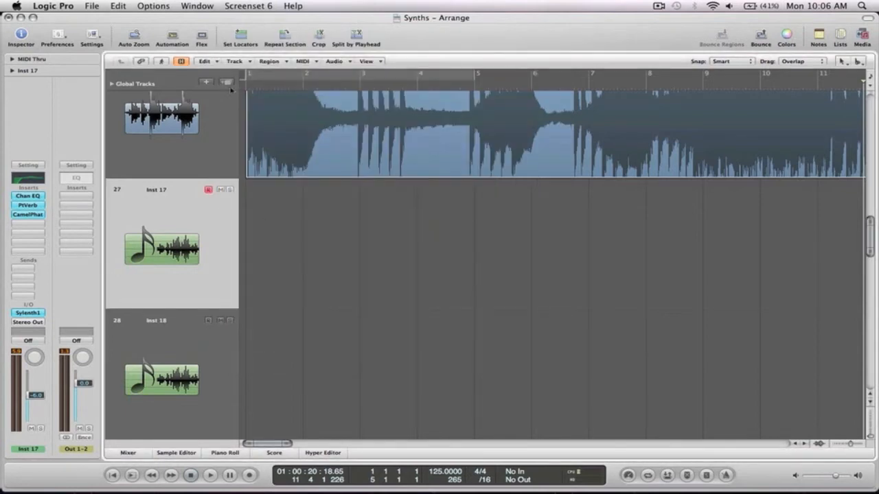
Step: Create a new software instrument track and load the LennarDigital Sylenth1 in stereo as its instrument
click(207, 83)
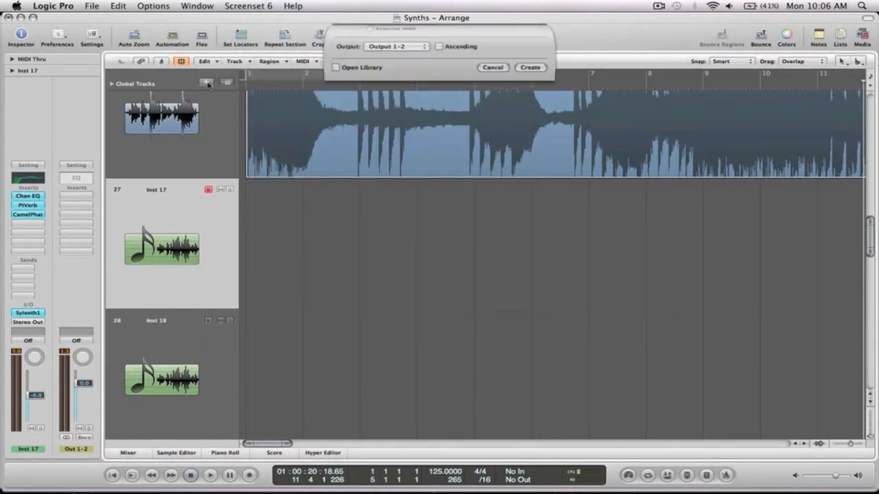
click(521, 116)
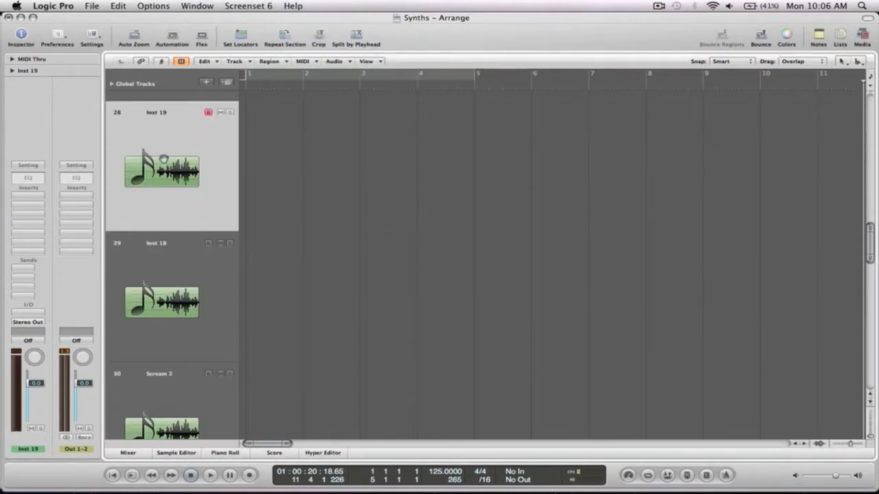
click(31, 313)
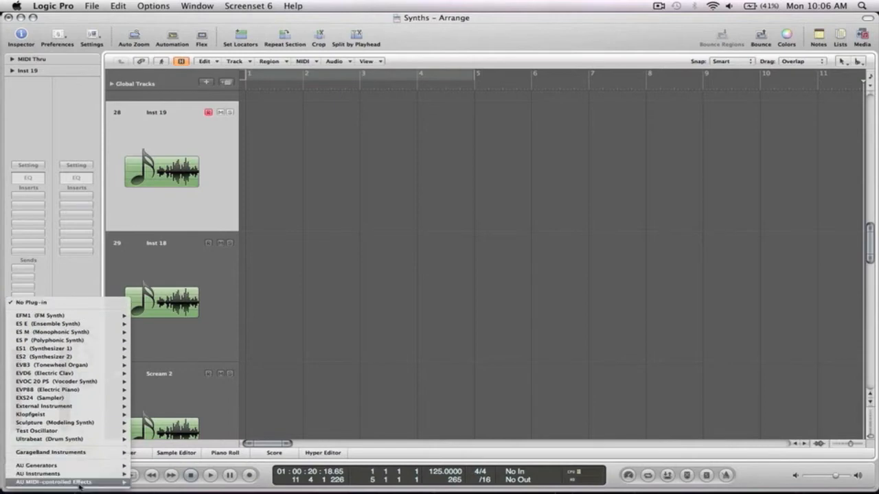
mouse_move(81, 474)
mouse_move(200, 475)
mouse_move(165, 466)
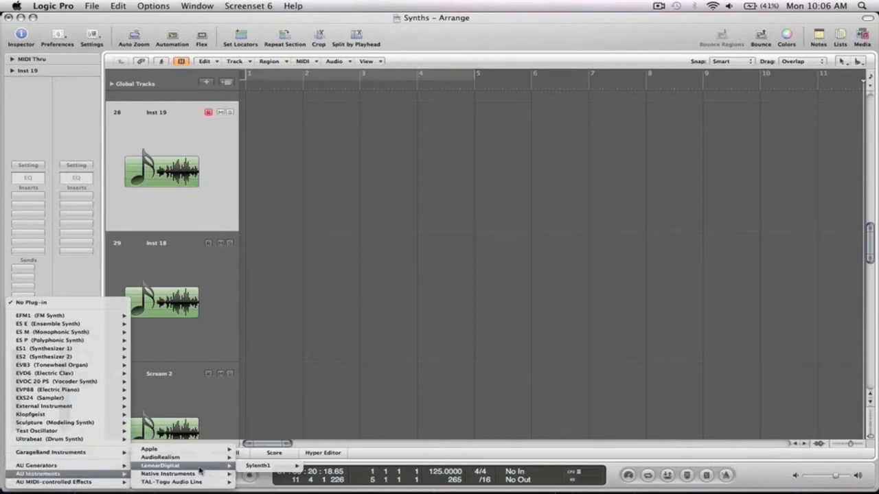
mouse_move(258, 466)
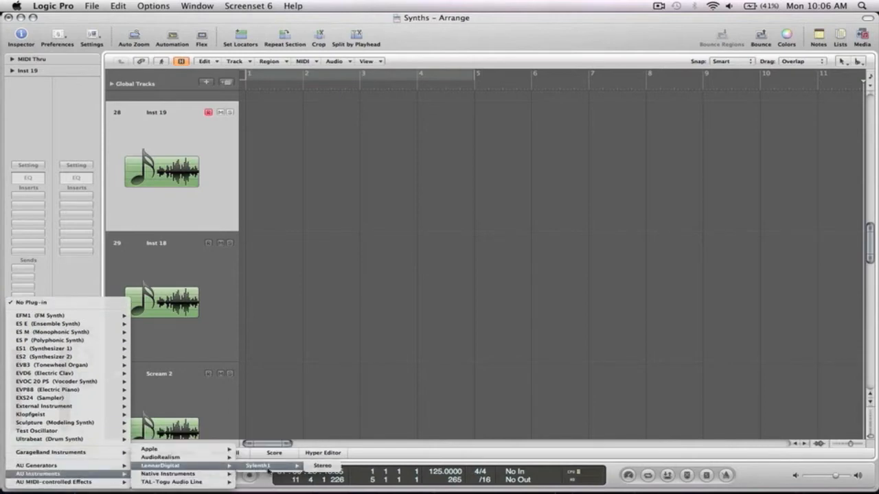
click(325, 468)
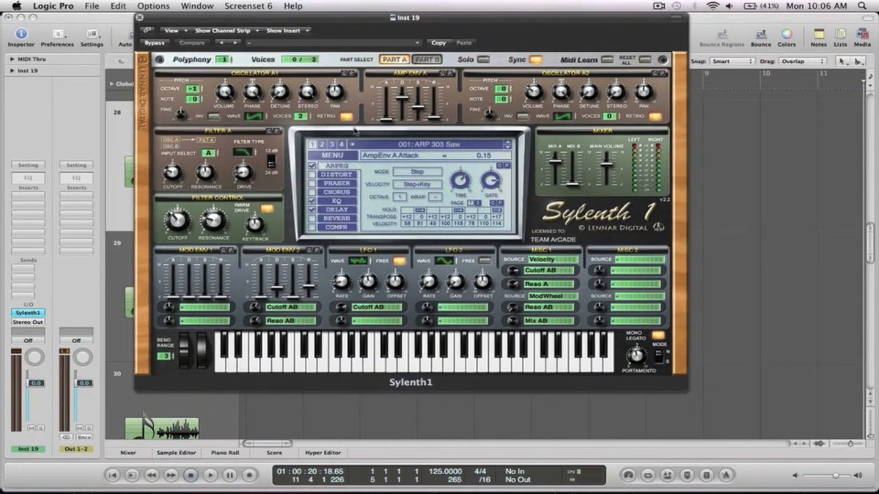
Step: Initialize the Sylenth1 preset and audition the basic sound with an E3 note
click(333, 156)
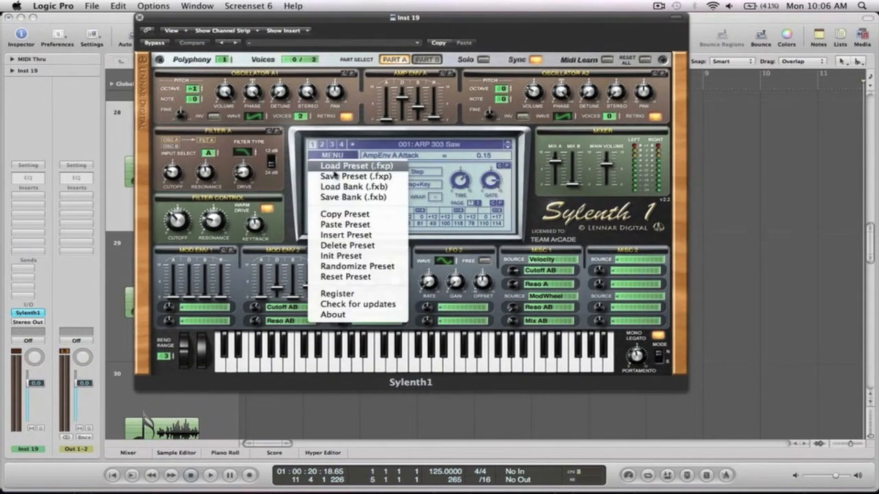
click(346, 255)
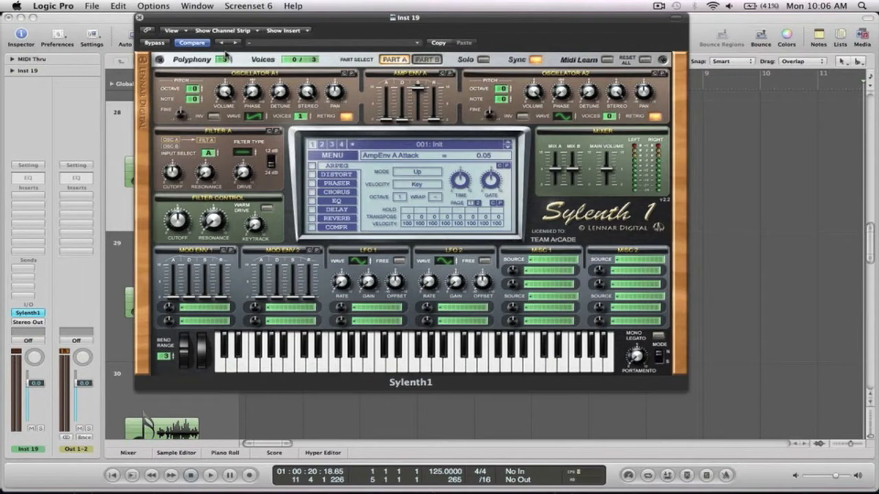
key(super+k)
key(d)
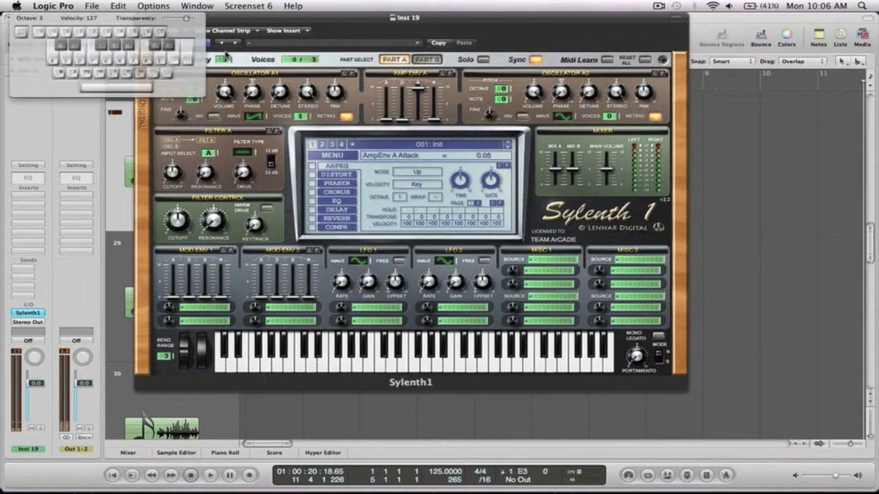
key(super+k)
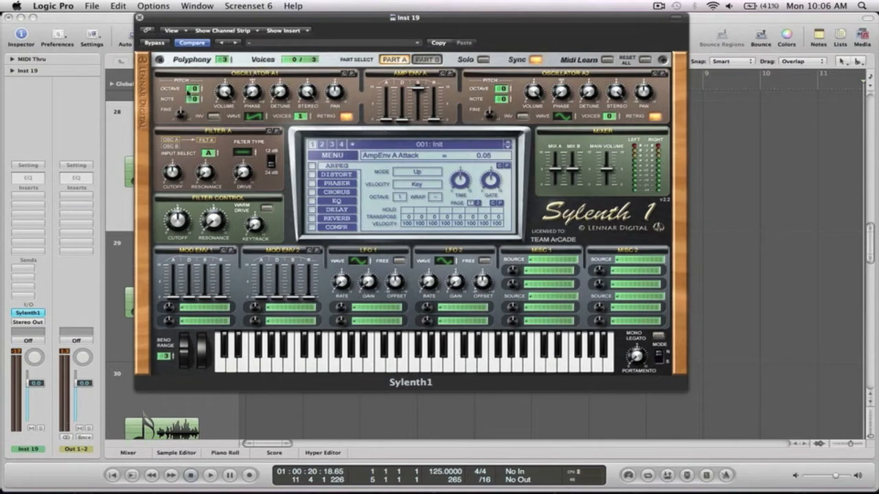
Step: Set Oscillator A1's octave to -1 and audition it, moving the musical typing keyboard clear of the synth window
drag(195, 89, 195, 95)
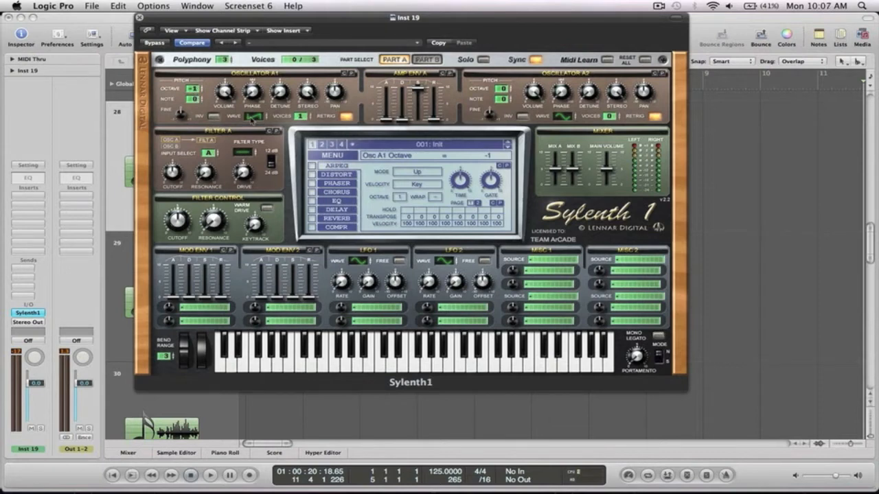
key(super+k)
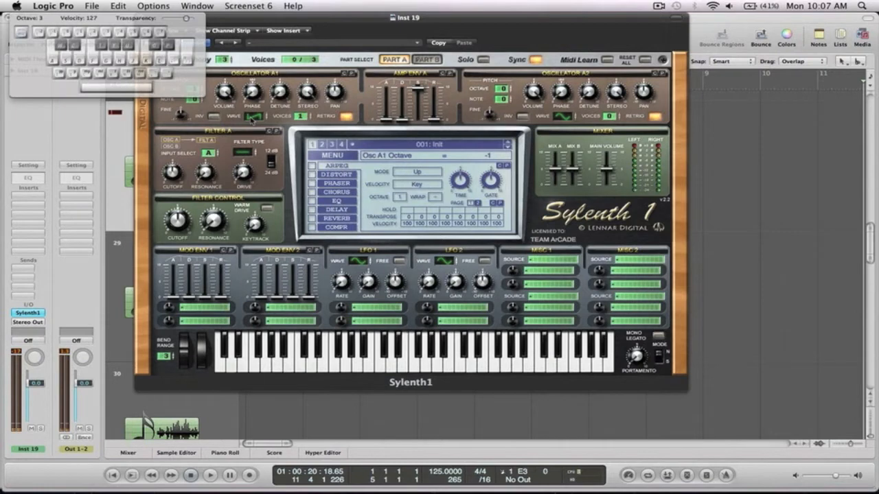
drag(128, 20, 812, 228)
key(f)
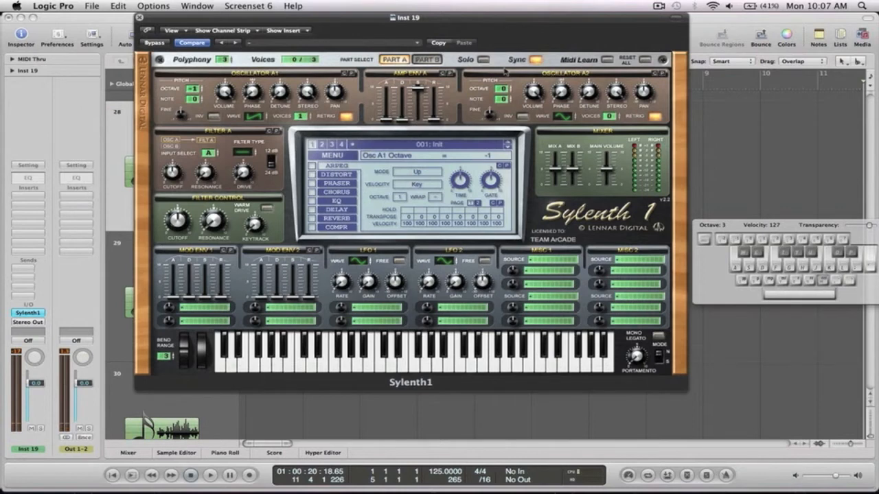
Step: Set Oscillator A2 to octave -1, note +7, the Saw wave and 2 voices
drag(505, 89, 506, 94)
click(566, 118)
drag(566, 118, 567, 105)
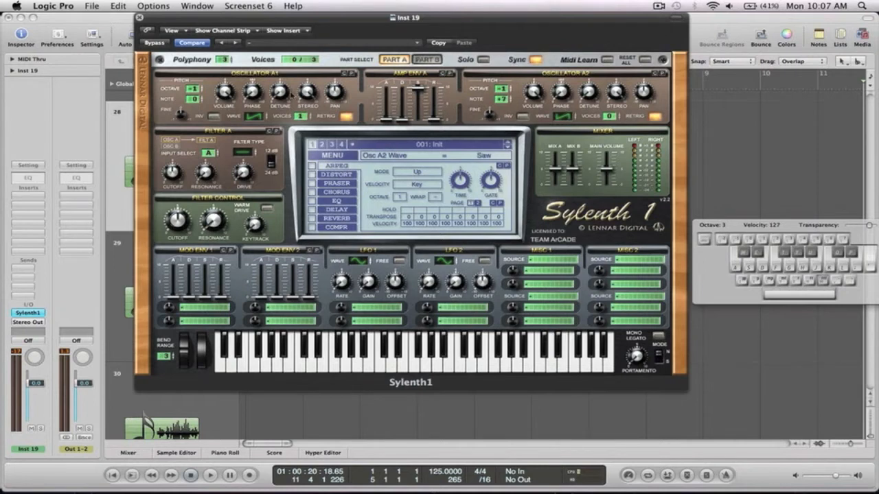
click(611, 118)
drag(611, 119, 610, 111)
Step: Adjust Oscillator A2's phase by ear, trying 0 and 233.14 degrees and auditioning the sound
mouse_move(560, 92)
mouse_down()
mouse_move(553, 21)
mouse_move(549, 96)
mouse_up()
key(d)
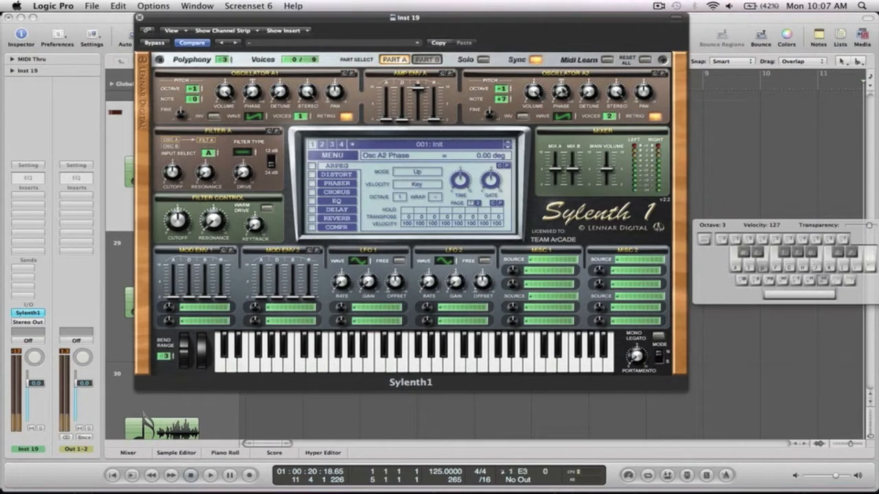
drag(564, 57, 563, 20)
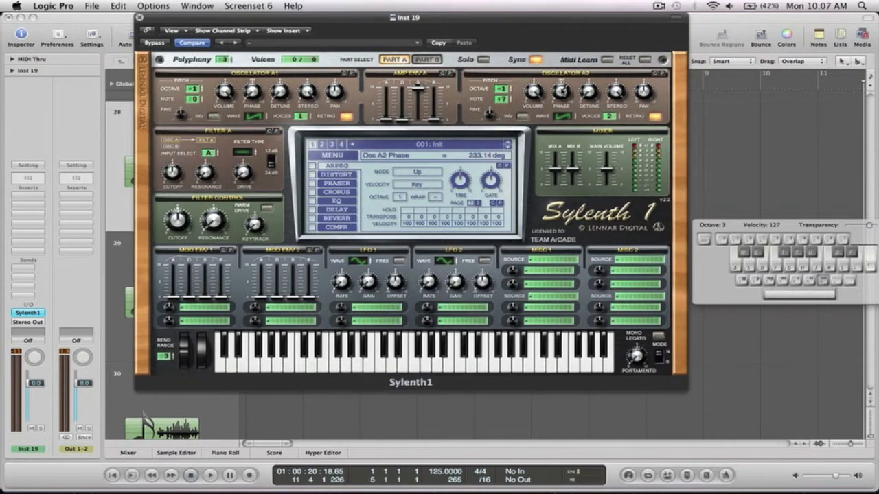
drag(563, 95, 560, 79)
key(d)
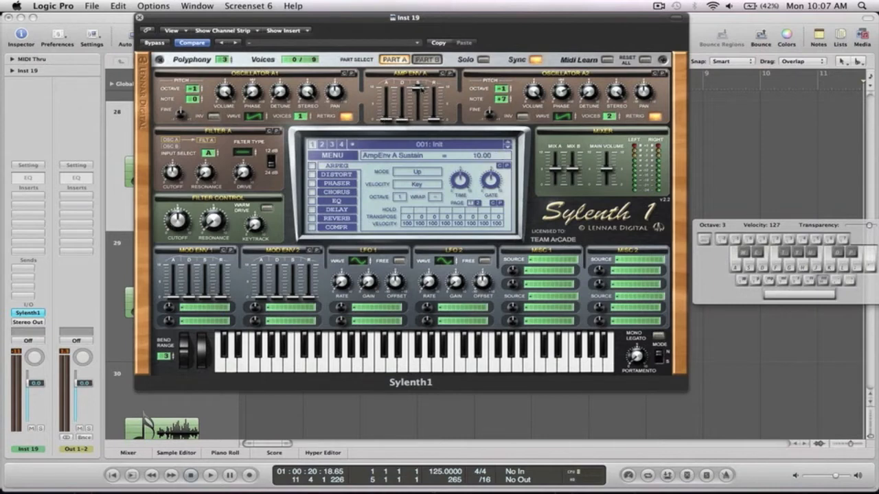
Step: Lower the sustain of Amp Envelope A, set its decay to 4.14 and audition the sound
drag(426, 181, 426, 168)
drag(402, 121, 402, 111)
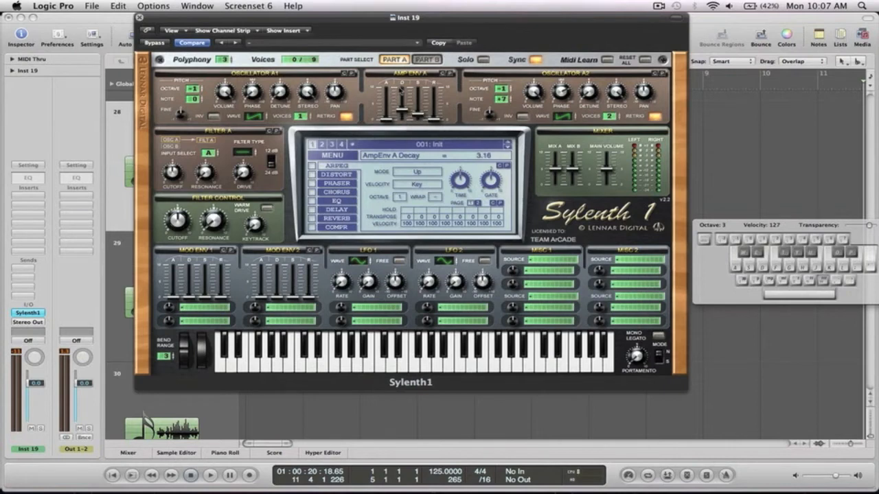
drag(402, 113, 402, 105)
key(d)
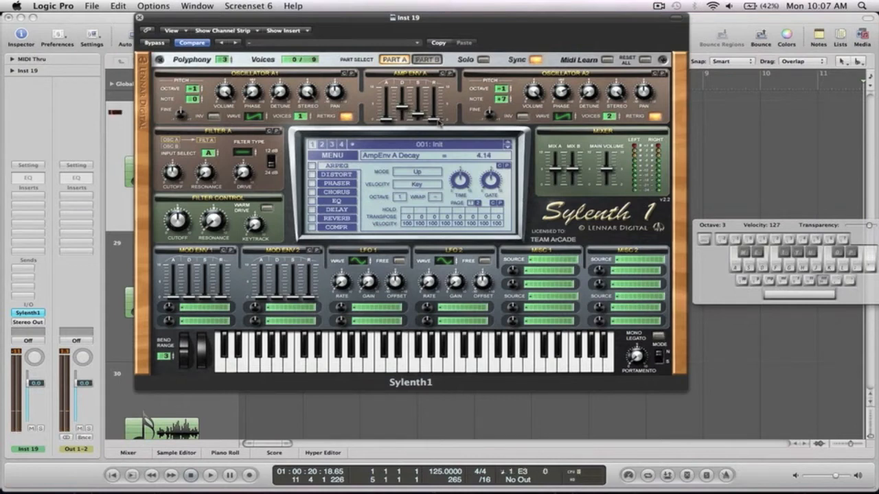
Step: Set the release of Amp Envelope A to about 1.6, raise its sustain slightly and audition the changes
drag(438, 122, 437, 112)
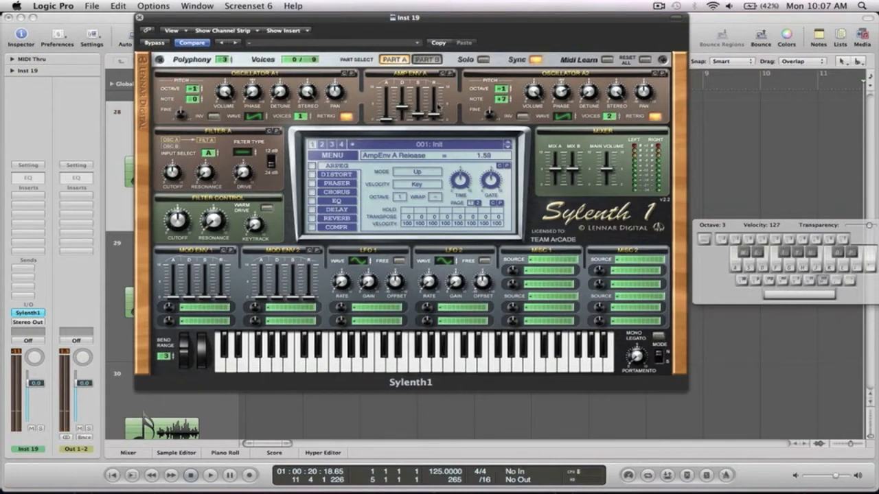
key(d)
drag(417, 115, 416, 112)
key(d)
Step: Switch to Part B, set Oscillator B1 to 1 voice and octave -2, and audition it with an E3 note
click(435, 60)
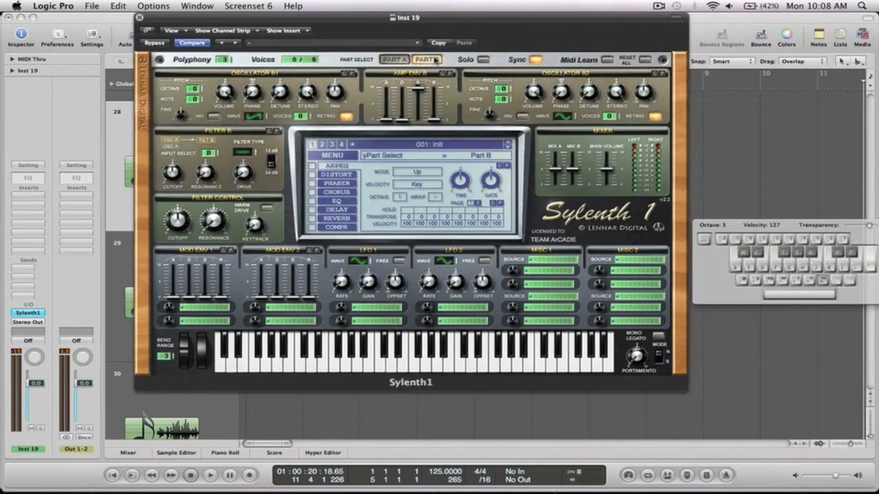
click(435, 60)
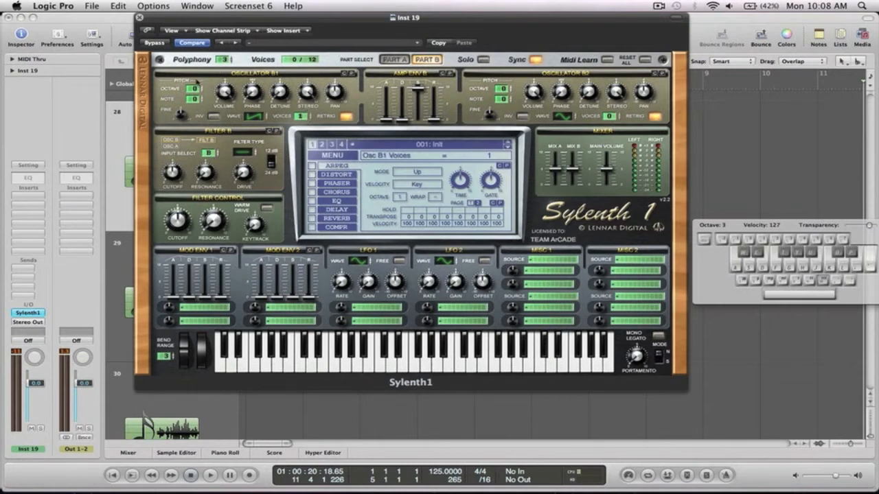
mouse_move(196, 89)
mouse_down()
mouse_move(197, 97)
mouse_move(197, 77)
mouse_up()
key(Caps_Lock)
key(Caps_Lock)
key(d)
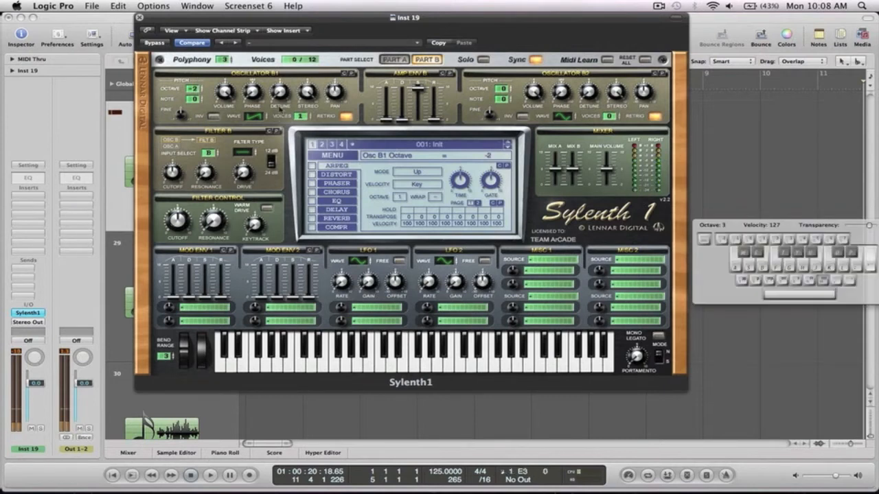
Step: Set Oscillator B1's volume to 3.86 and audition it with an E3 note
click(224, 91)
key(d)
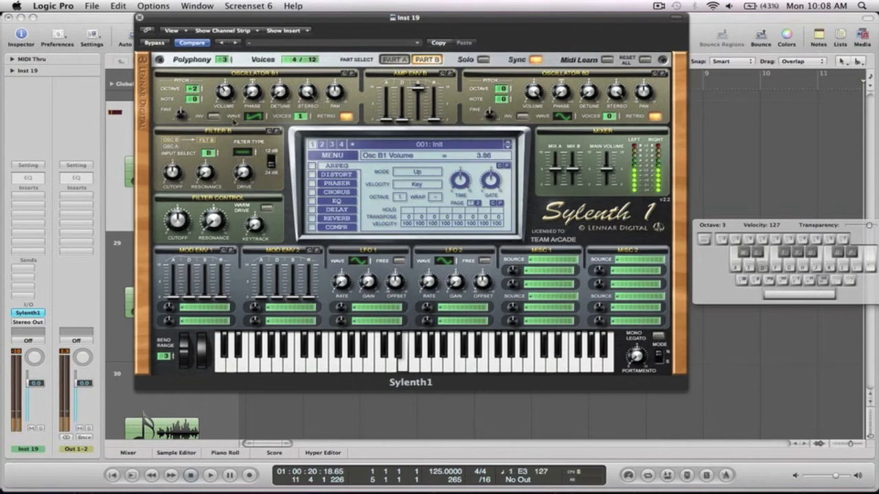
key(d)
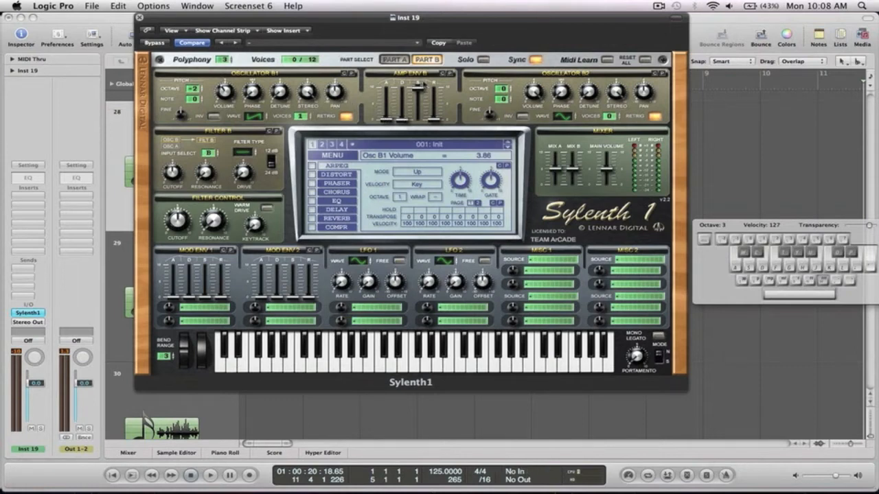
Step: Lower Amp Envelope B's sustain fully, set its decay to about 3.5 and release to about 1.7, auditioning the sound
click(417, 87)
mouse_move(417, 87)
mouse_down()
mouse_move(419, 122)
mouse_move(403, 87)
mouse_up()
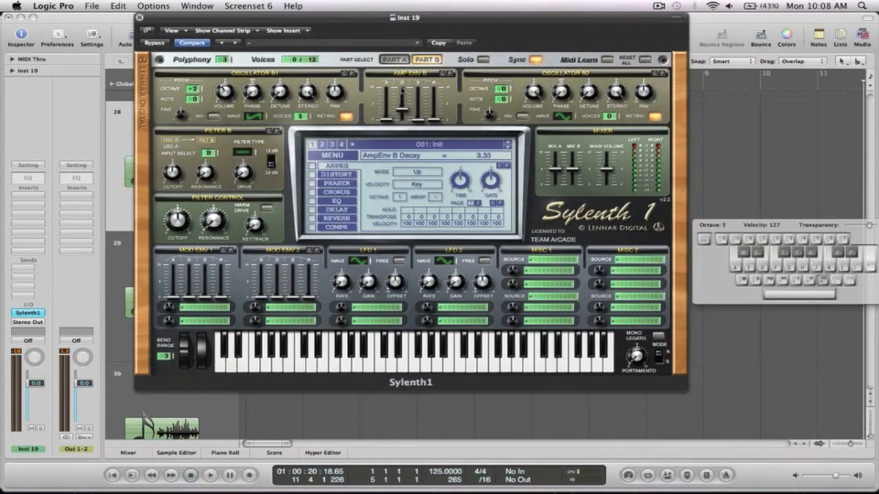
drag(435, 120, 435, 105)
key(d)
key(d)
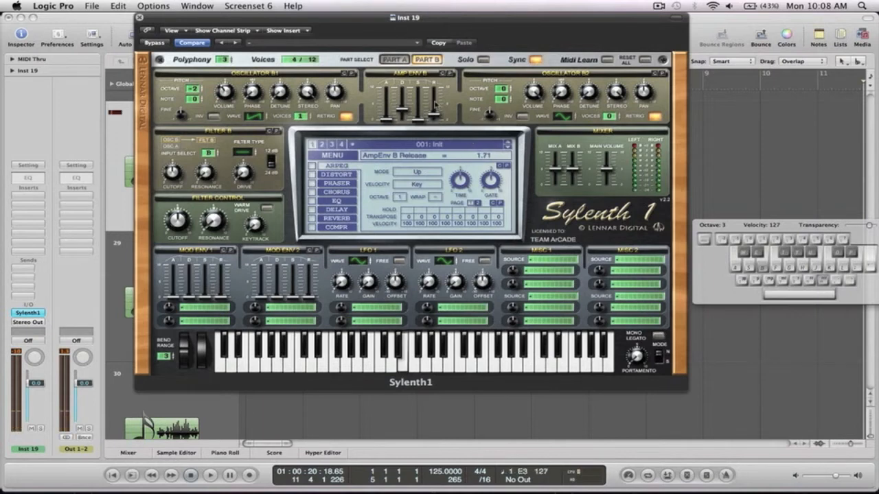
click(402, 110)
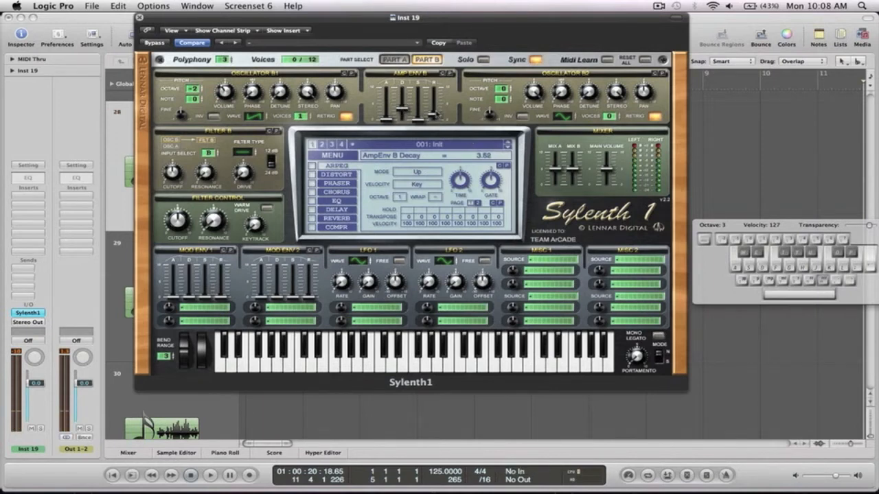
drag(435, 111, 437, 117)
Step: In Part A, set Filter A to Lowpass with a 36.90 Hz cutoff and slightly lower the Filter Control cutoff
click(394, 60)
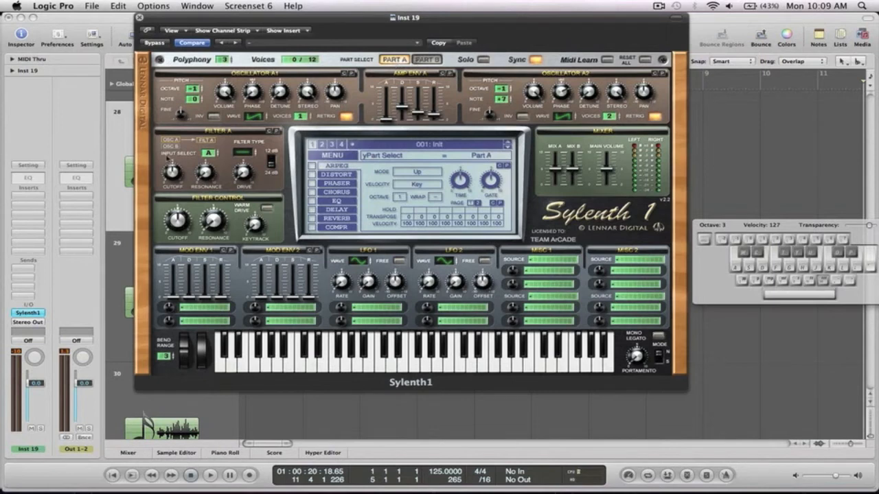
click(243, 151)
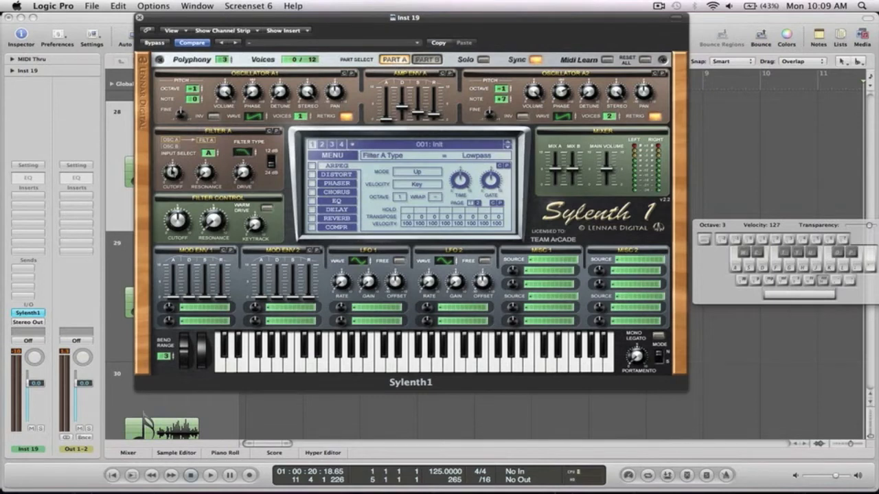
click(173, 172)
drag(175, 191, 175, 193)
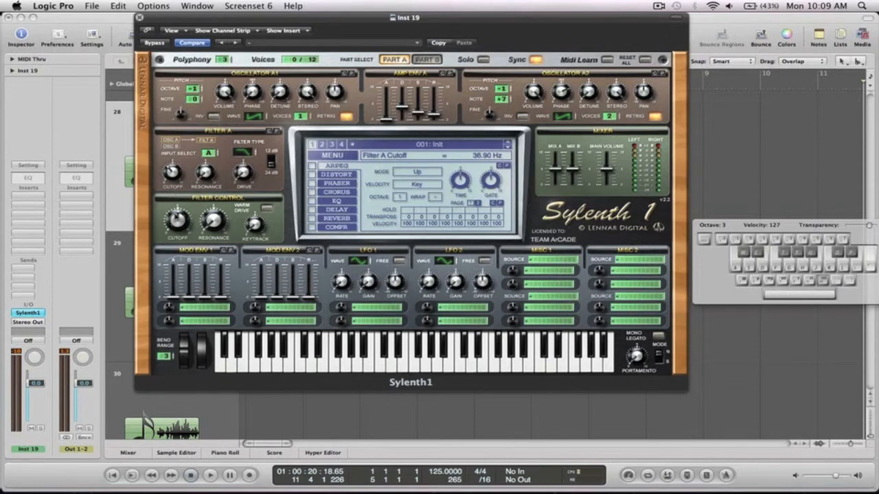
drag(176, 222, 180, 241)
Step: In Part B, set Filter B to Lowpass with a cutoff of 12.99 Hz
click(428, 61)
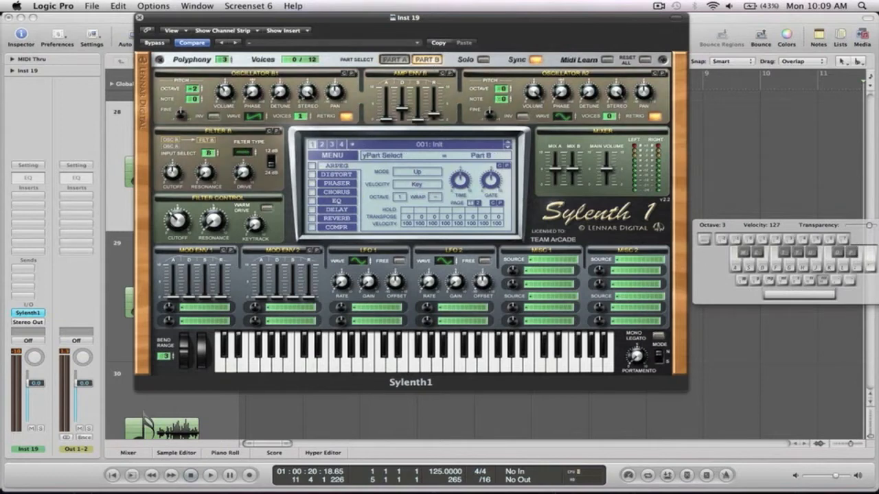
click(244, 152)
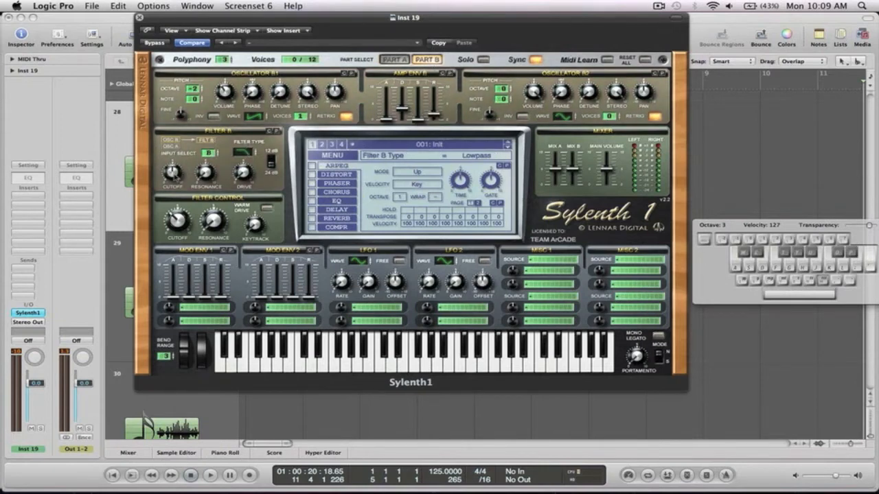
drag(172, 173, 175, 202)
Step: Assign Mod Env 1's first destination to Cutoff A with an amount of 4.19
click(197, 309)
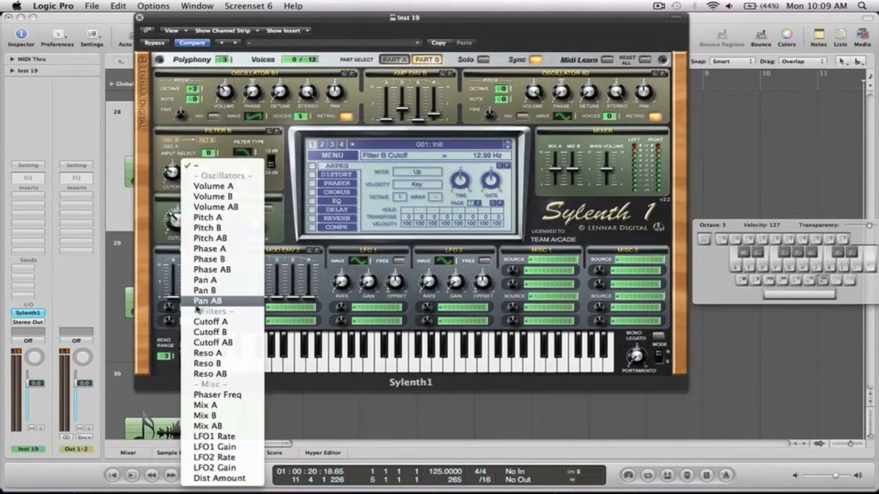
click(208, 321)
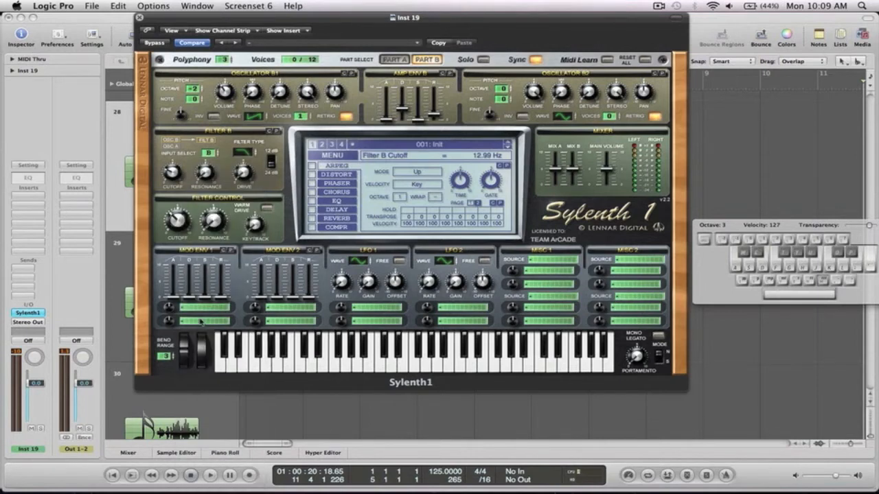
drag(169, 307, 169, 287)
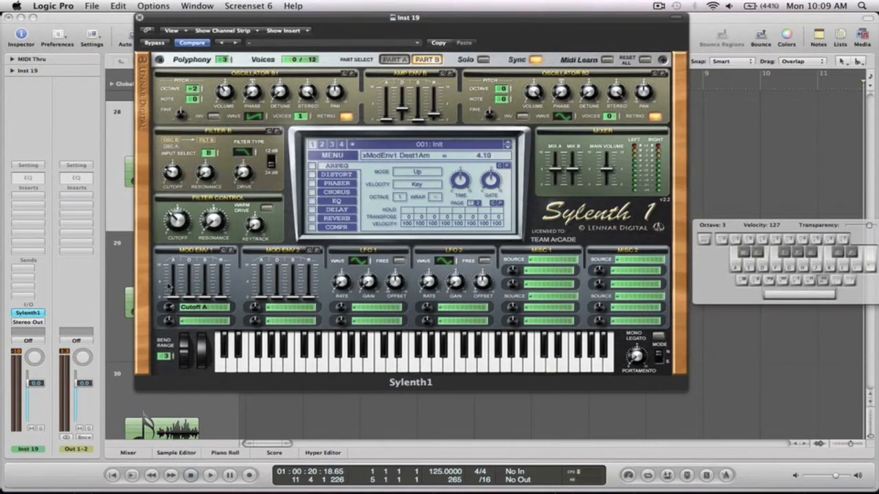
Step: Set Mod Env 1's decay to 3.51 and raise its release slightly, auditioning the changes
mouse_move(192, 300)
mouse_down()
mouse_move(191, 268)
mouse_move(190, 287)
mouse_up()
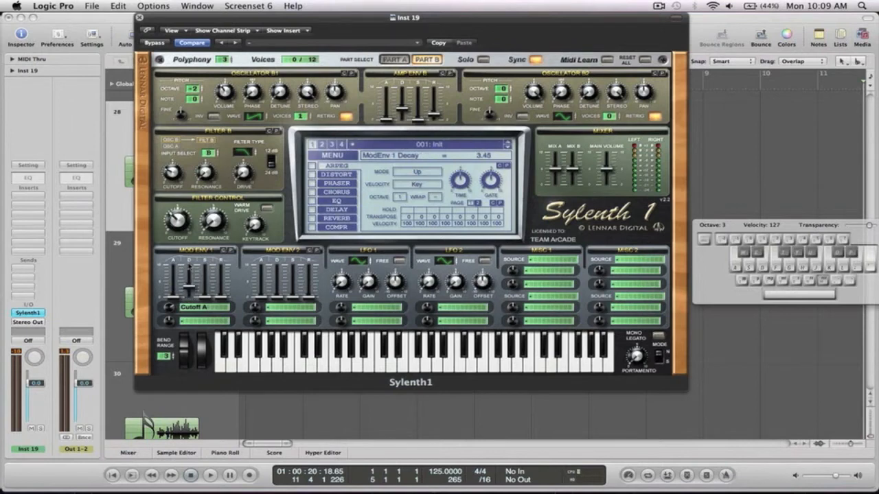
key(d)
key(d)
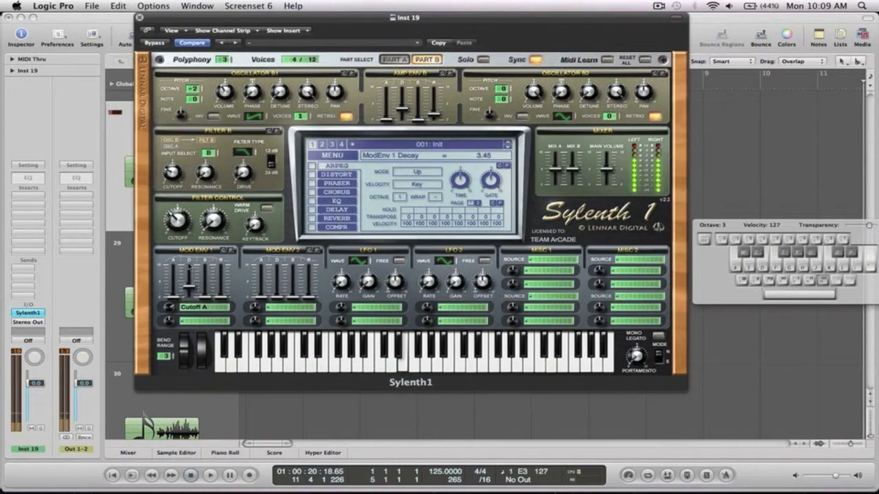
key(d)
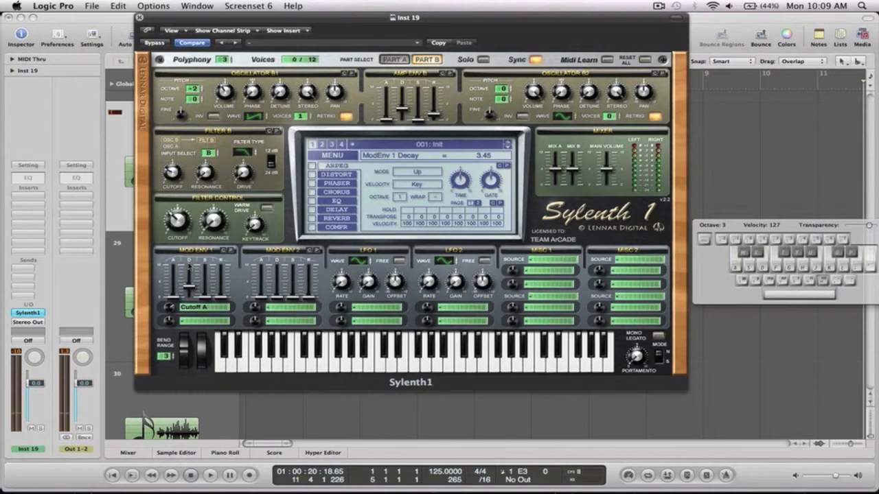
key(d)
drag(223, 299, 221, 288)
key(s)
drag(190, 286, 189, 287)
key(s)
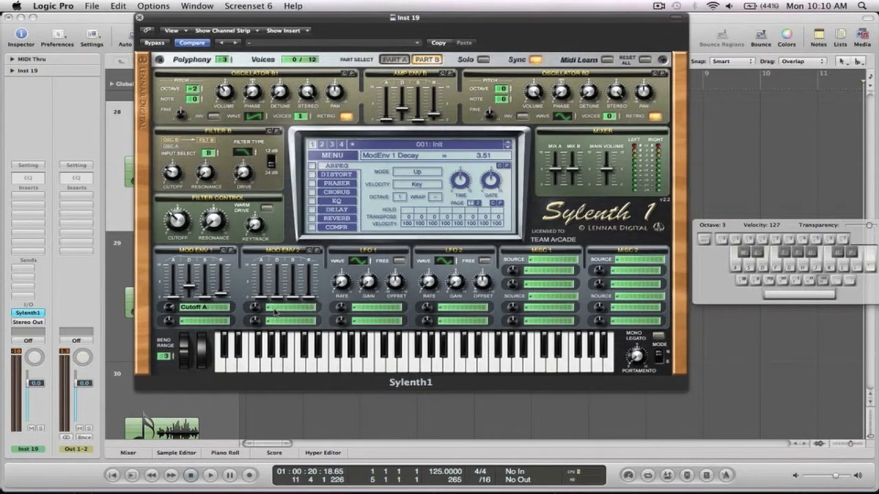
Step: Assign Mod Env 2's first destination to Cutoff B with an amount of 6.67 and audition it with an E3 note
click(274, 311)
click(312, 337)
drag(255, 307, 252, 269)
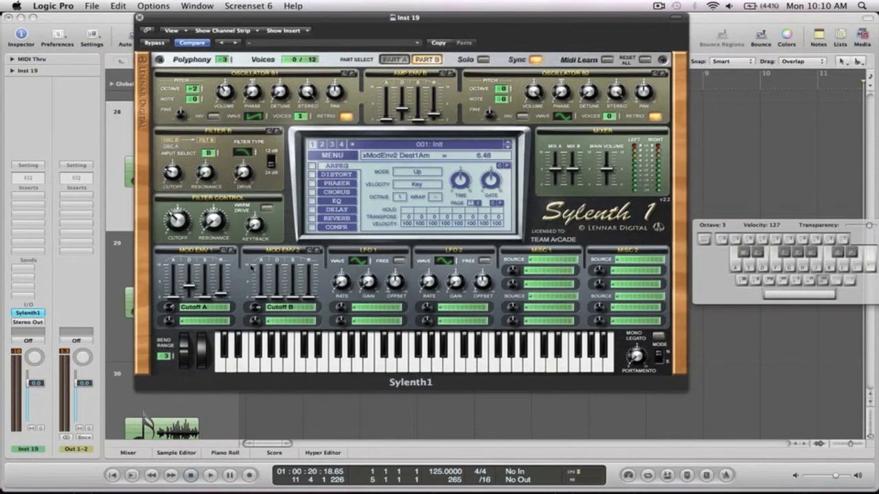
key(d)
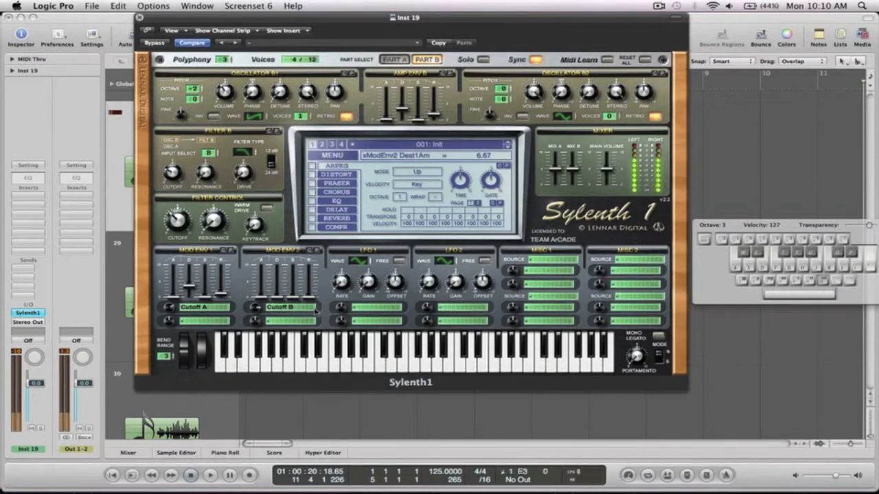
Step: Raise Mod Env 2's decay slightly above 3.22 and set its release to about 1.4, auditioning with E3 notes
drag(278, 299, 279, 269)
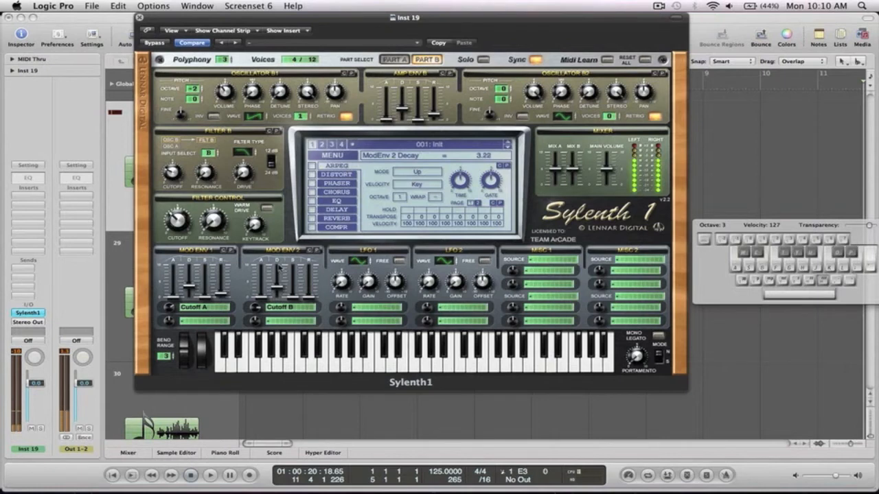
key(d)
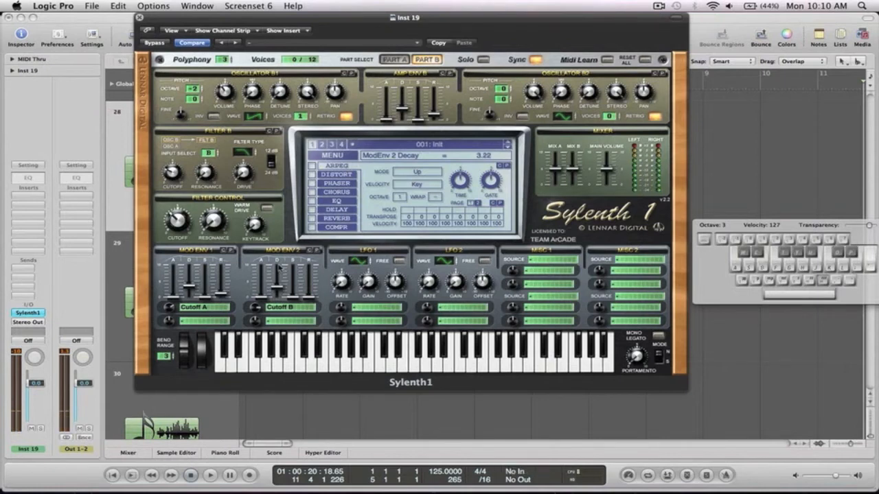
drag(279, 269, 279, 259)
key(d)
drag(313, 296, 310, 285)
key(d)
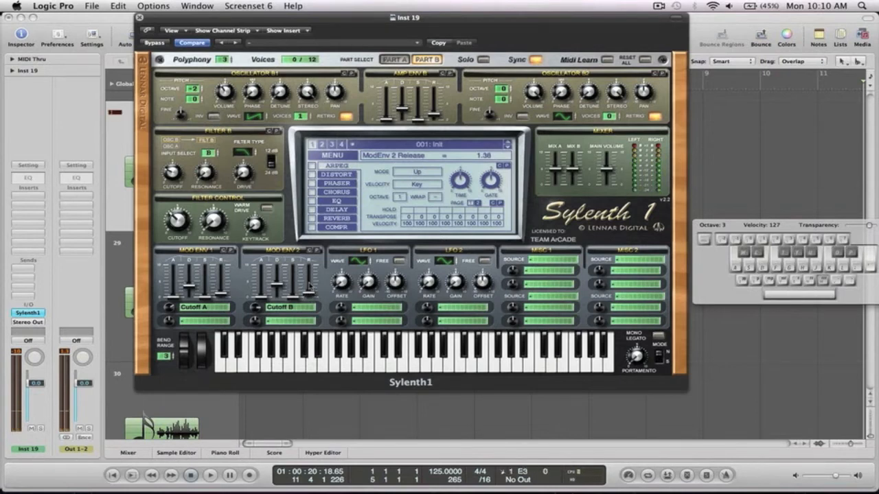
key(d)
Step: Route Velocity to Cutoff AB in Misc 1 with an amount of 2.76 and audition it with several notes
click(545, 263)
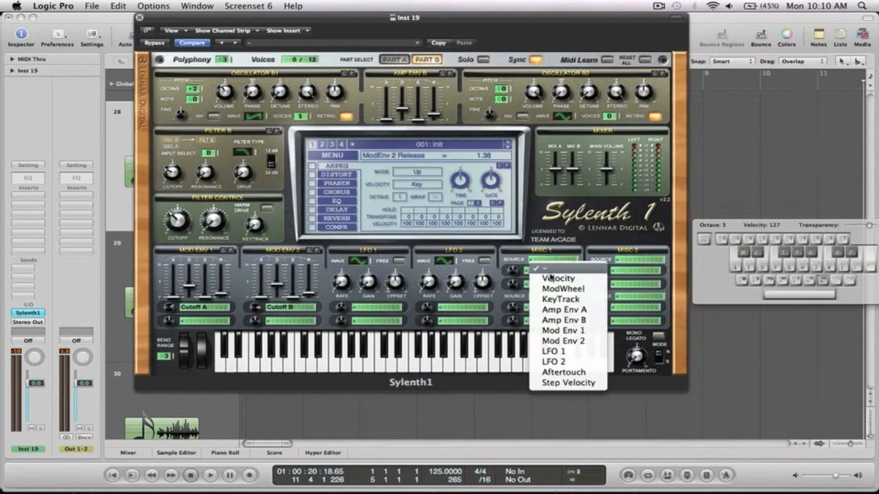
click(551, 281)
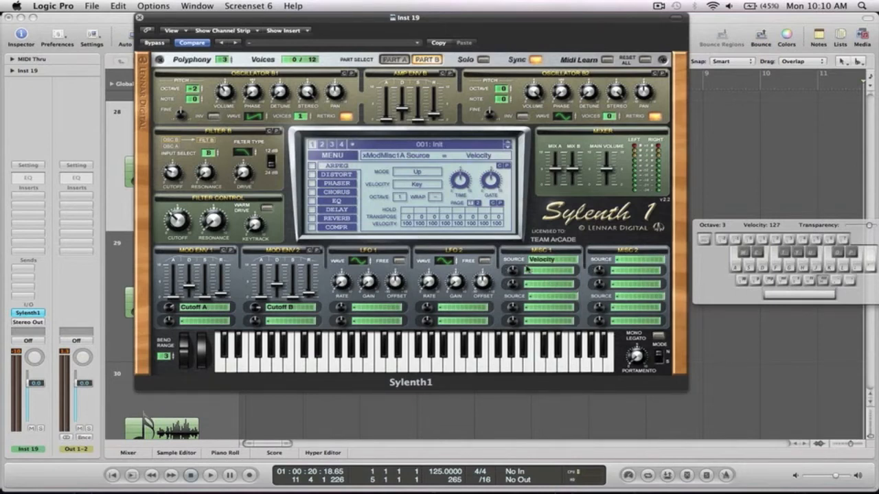
click(534, 270)
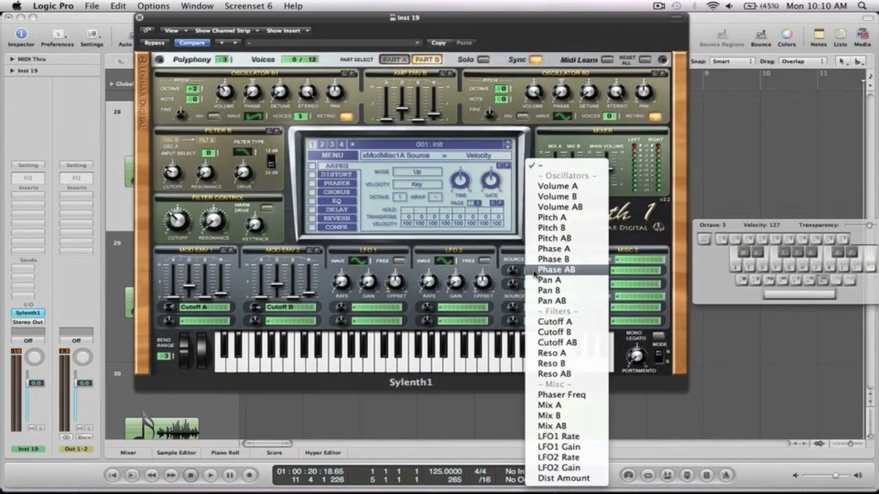
click(554, 343)
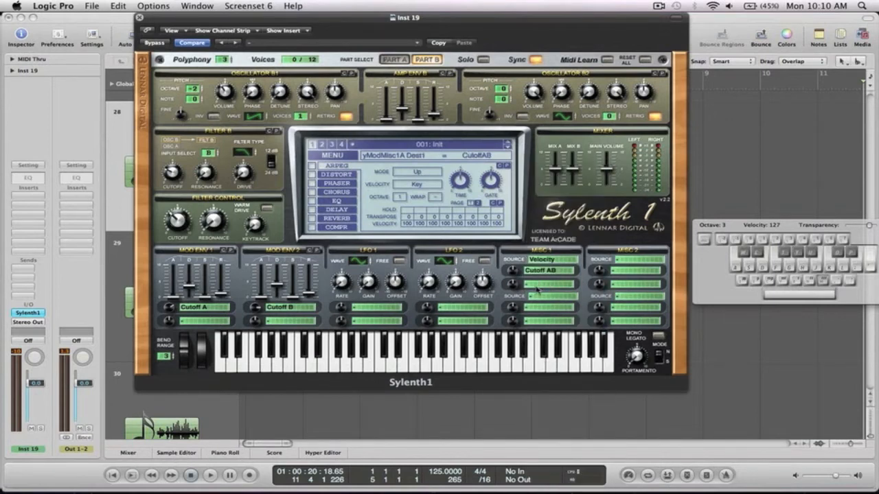
drag(513, 272, 511, 255)
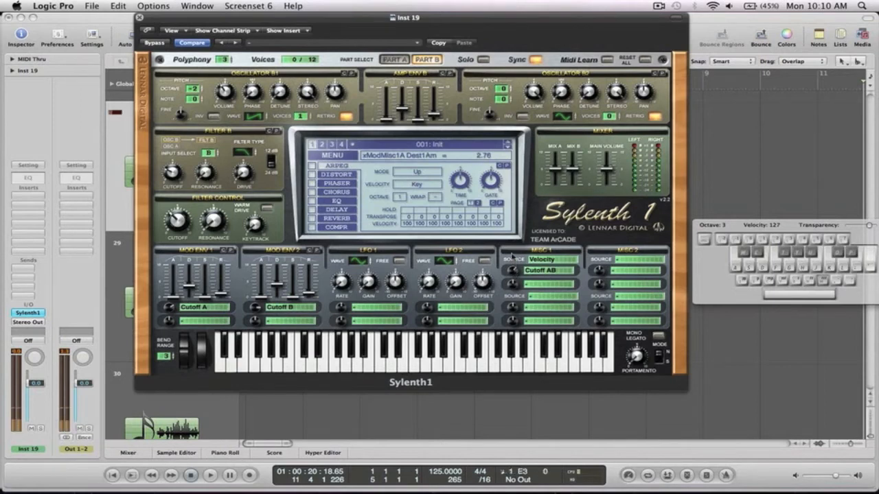
key(f)
key(f)
key(s)
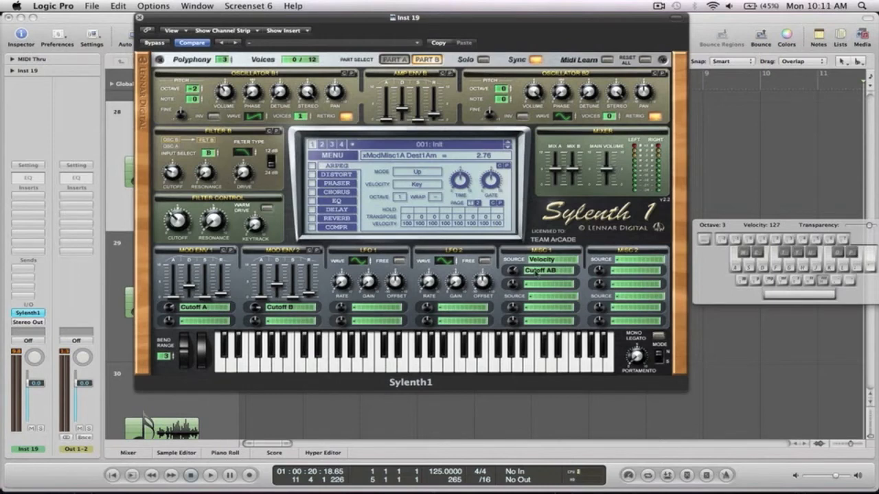
Step: Add Reso A as the second Velocity destination in Misc 1 with an amount of 1.62
click(536, 289)
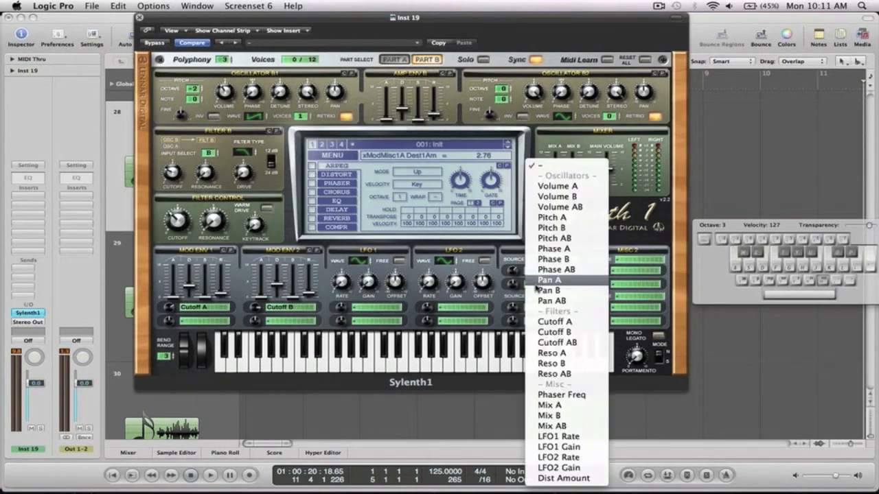
click(567, 354)
drag(514, 287, 514, 278)
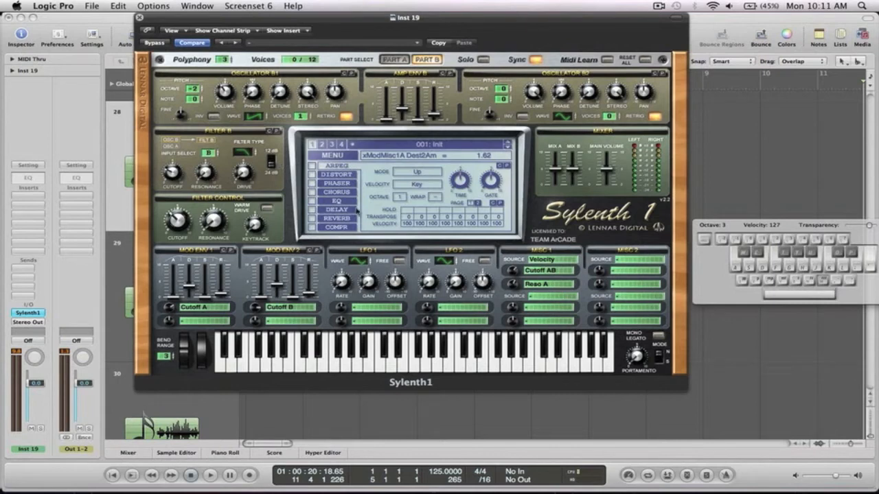
Step: Enable the EQ effect, show its settings and compare the sound with the EQ on and off using an E3 note
click(311, 202)
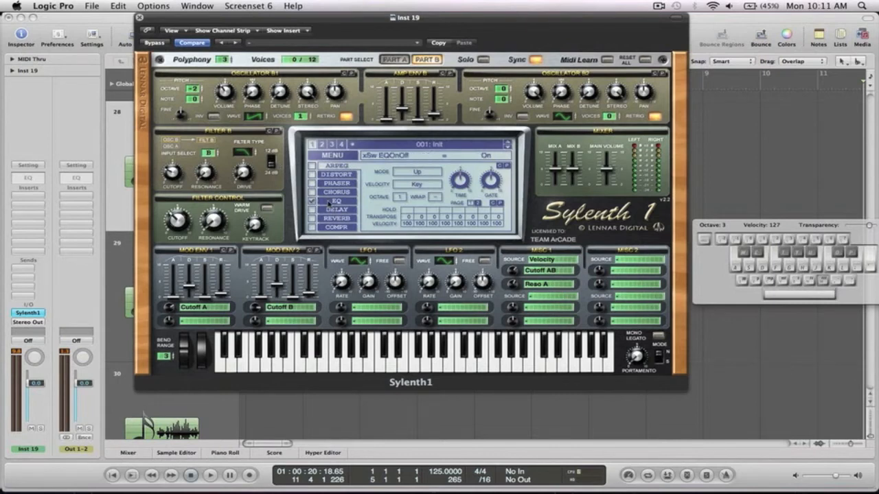
click(330, 205)
key(d)
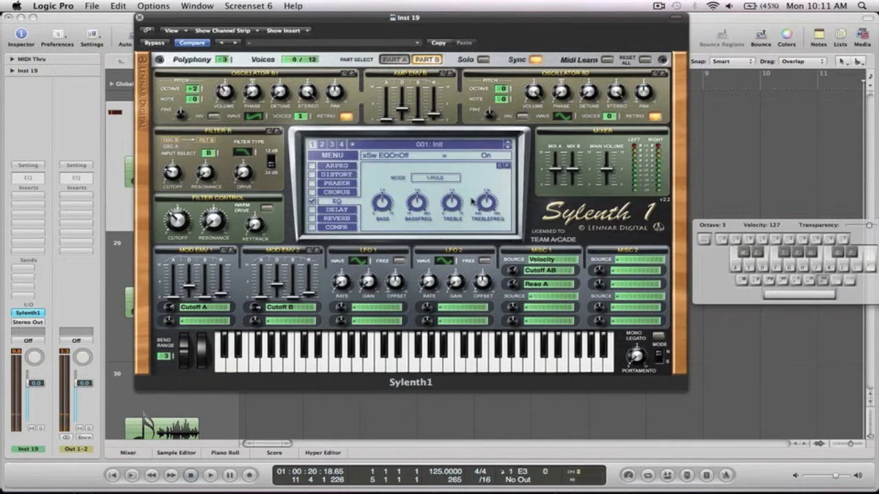
click(312, 202)
key(d)
click(313, 202)
Step: Boost the EQ treble, set the treble frequency to 2775.44 Hz and audition the sound
drag(452, 203, 468, 160)
key(d)
mouse_move(486, 199)
mouse_down()
mouse_move(487, 210)
mouse_move(488, 181)
mouse_move(488, 208)
mouse_up()
key(d)
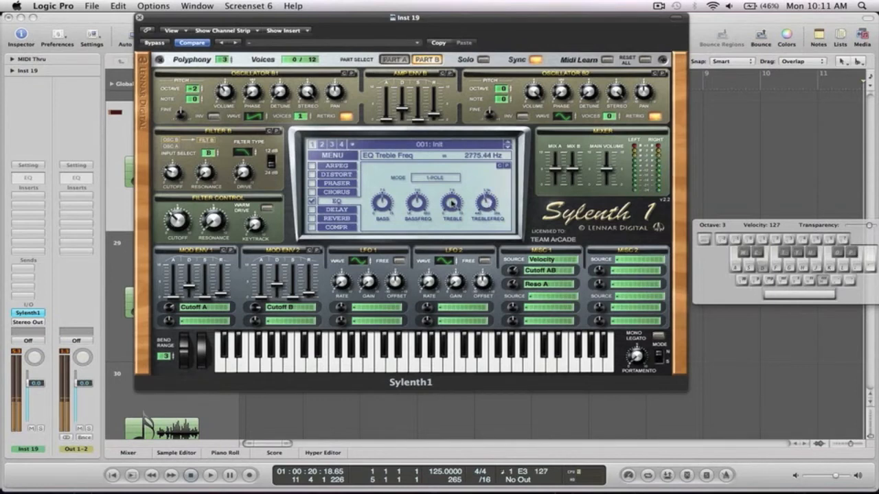
Step: Fine-tune the EQ treble gain by ear, trying 8.50 dB and settling on 7.57 dB
click(451, 204)
key(d)
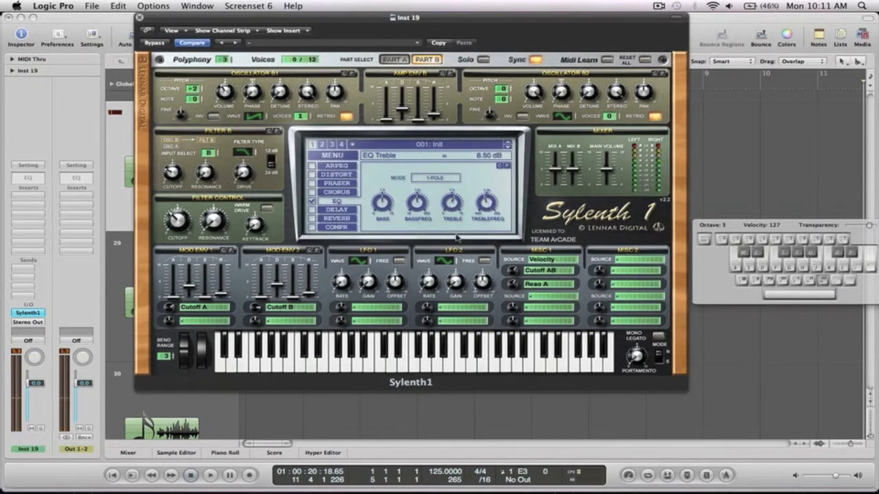
key(d)
key(d)
mouse_move(451, 206)
mouse_down()
mouse_move(456, 231)
mouse_move(453, 217)
mouse_up()
key(d)
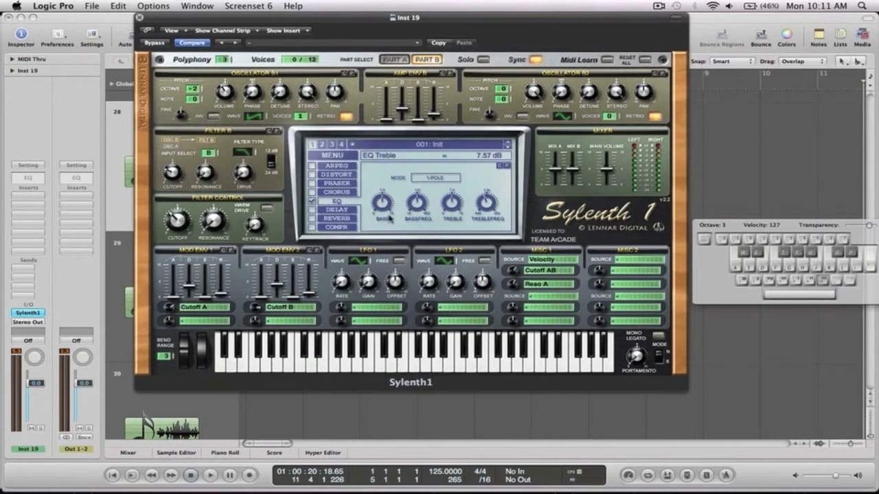
Step: Try Sylenth1's built-in reverb with the dry/wet mix at 17.62% while playing E3 notes
click(312, 220)
click(339, 219)
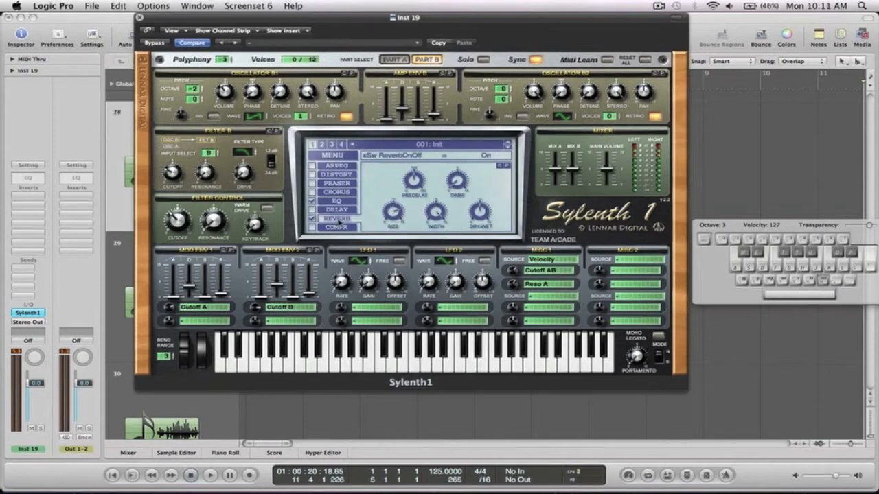
drag(481, 226, 481, 247)
key(d)
key(d)
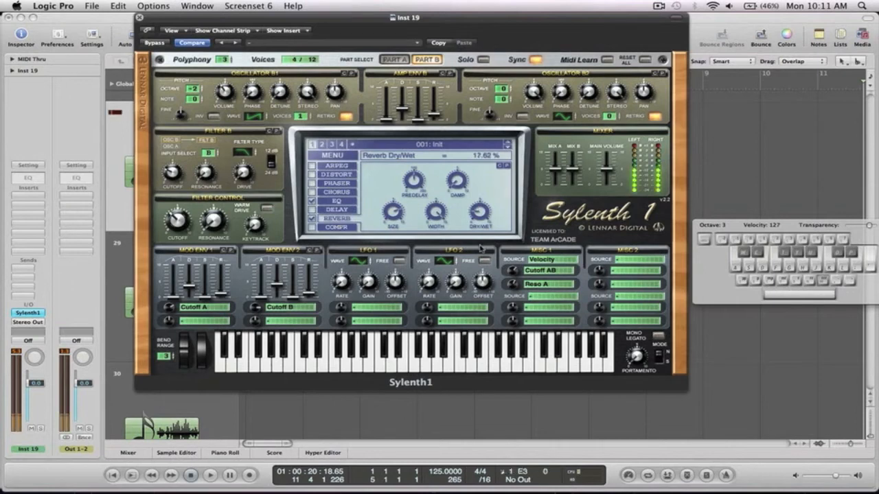
Step: Fine-tune the reverb's dry/wet mix, audition it with short phrases on D3, E3 and F3, and switch the reverb off
mouse_move(478, 210)
mouse_down()
mouse_move(477, 200)
mouse_move(478, 208)
mouse_up()
key(d)
key(d)
key(d)
key(s)
key(d)
key(f)
key(d)
key(s)
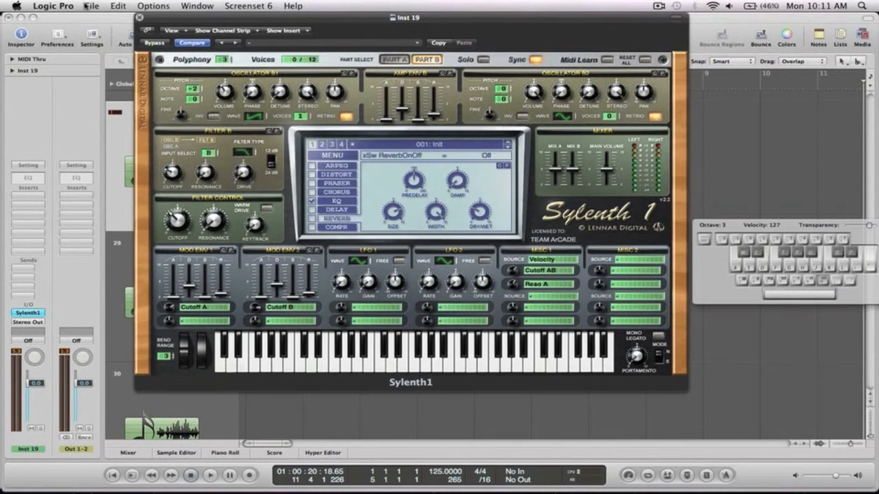
Step: Close the Sylenth1 window, insert a Channel EQ on the Inst 19 channel strip and enable its analyzer
click(139, 18)
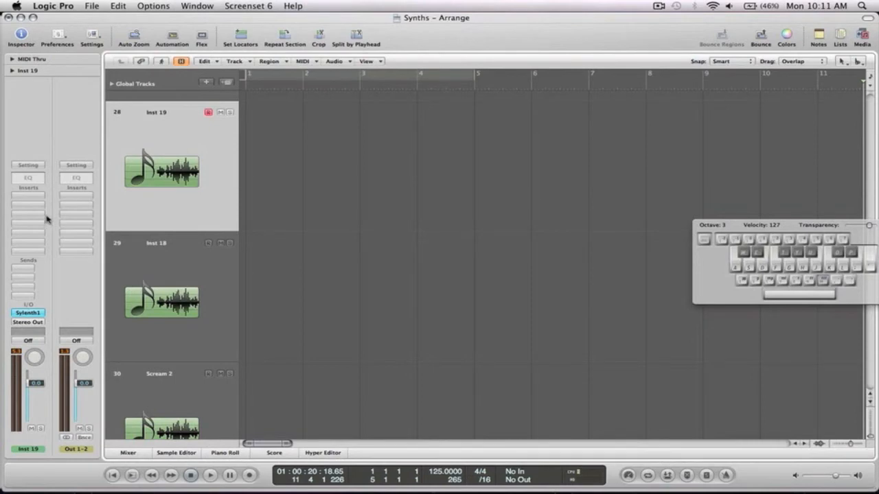
click(28, 178)
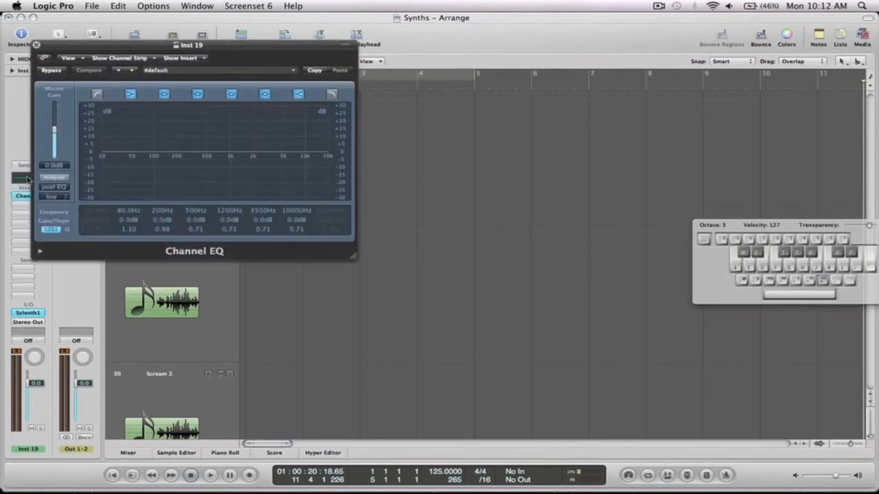
drag(232, 42, 445, 72)
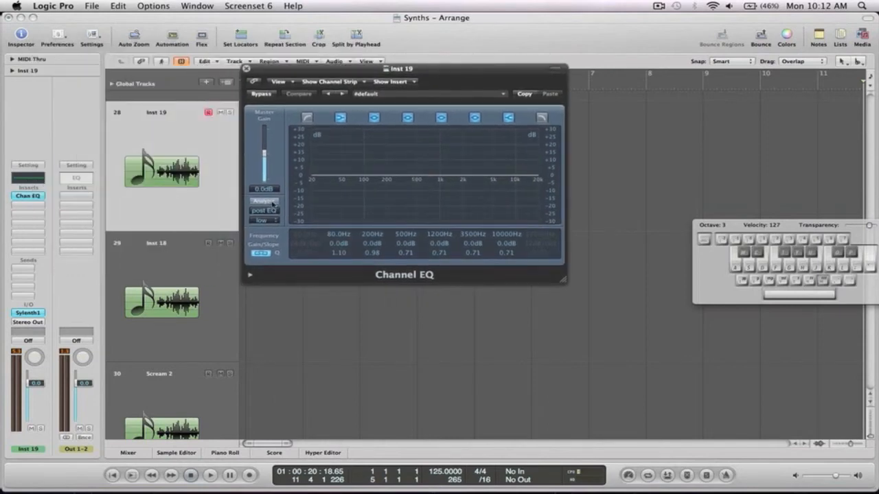
click(271, 202)
Step: Enable the Channel EQ's low-cut band and set its frequency to 102 Hz while auditioning E3
click(307, 118)
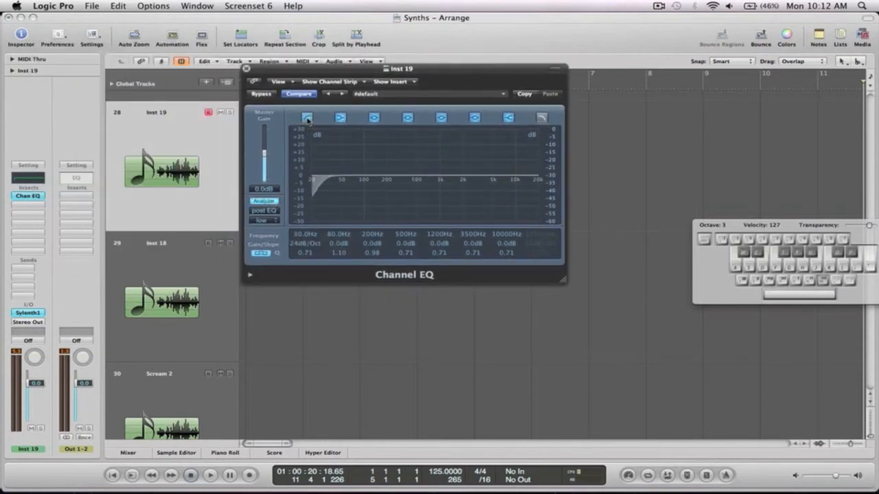
key(d)
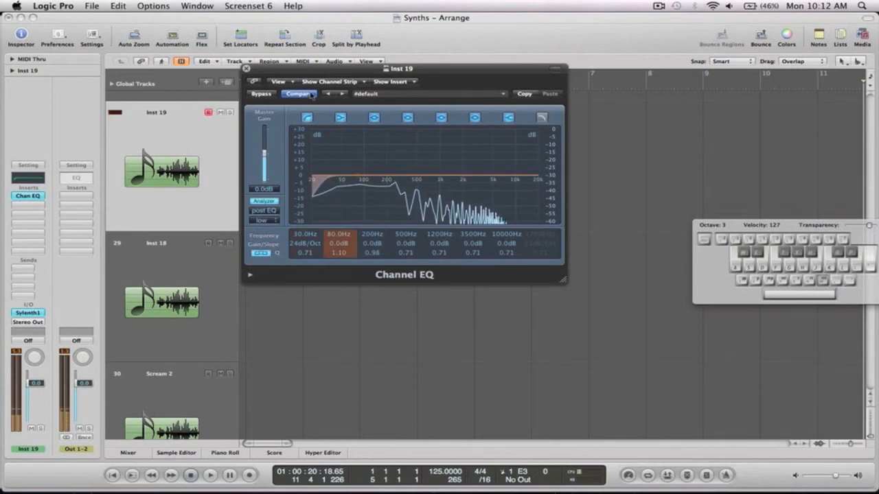
drag(302, 235, 310, 189)
key(d)
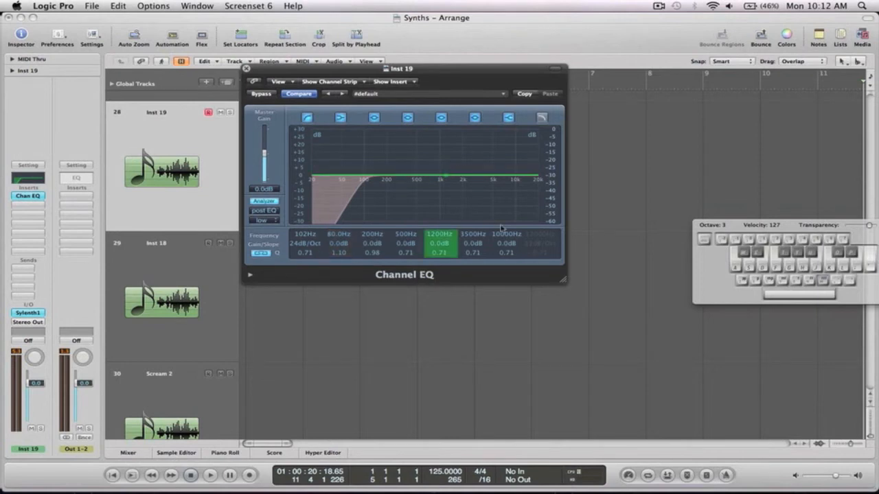
Step: Boost the EQ's 1200 Hz band by 5.5 dB with a Q of 0.46 and compare the sound with the band on and off
drag(440, 246, 440, 239)
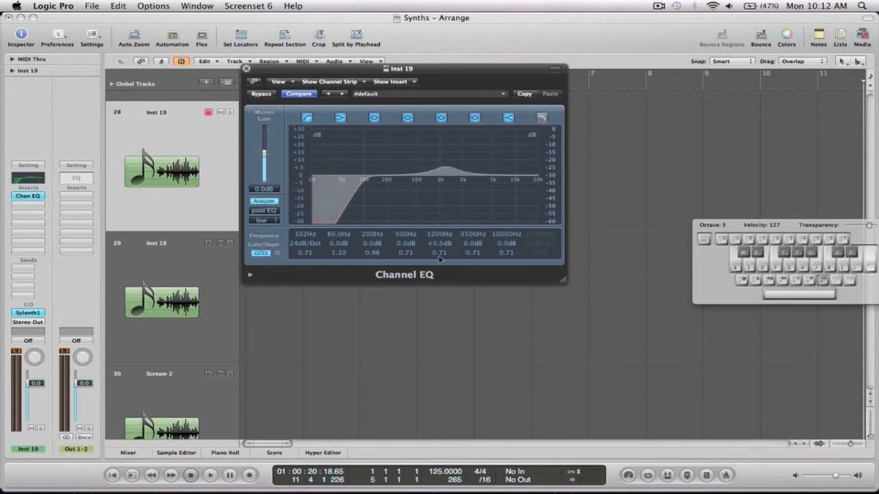
drag(440, 253, 440, 259)
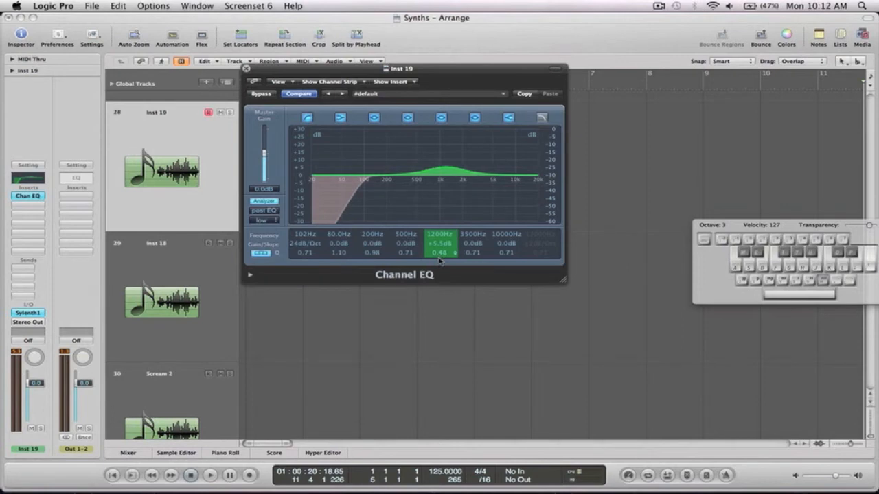
key(d)
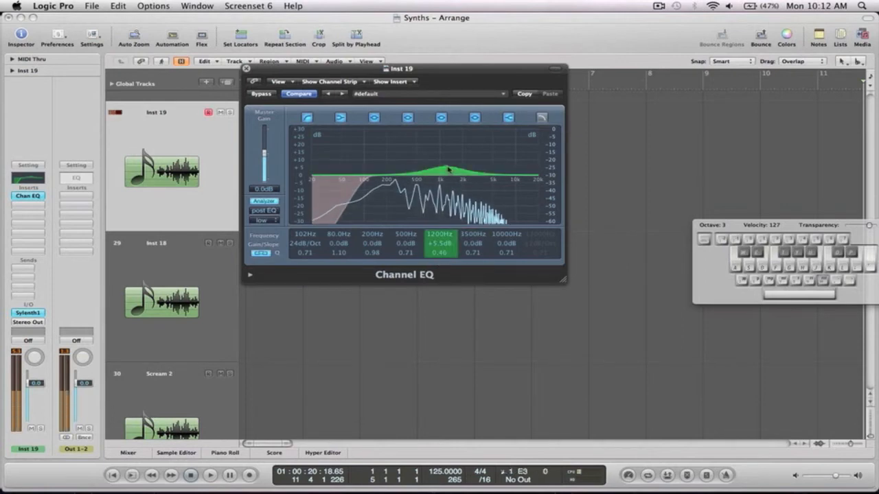
click(441, 118)
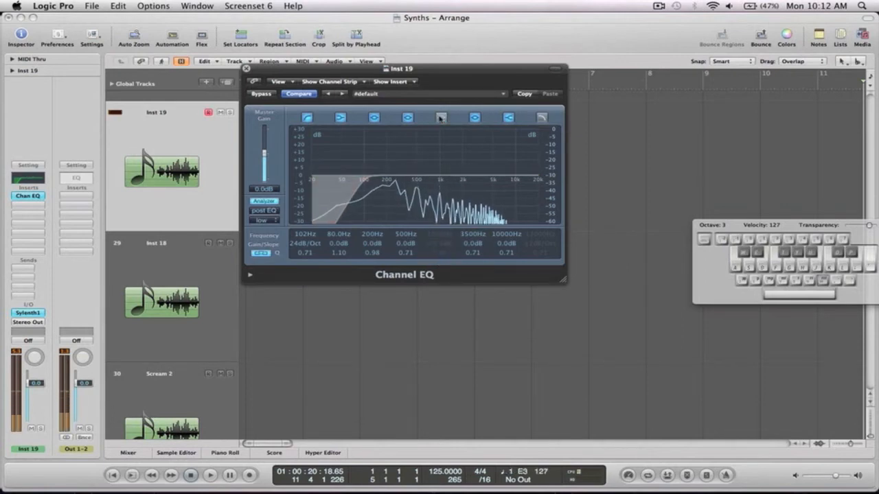
click(440, 118)
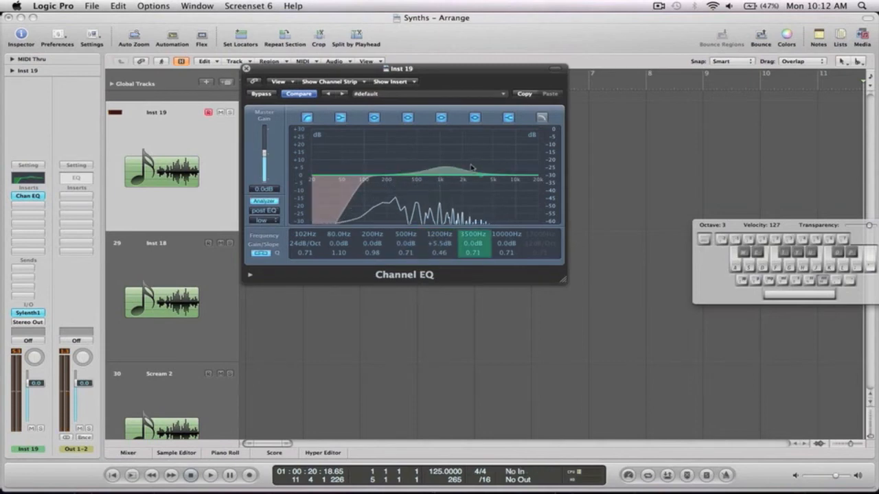
click(246, 67)
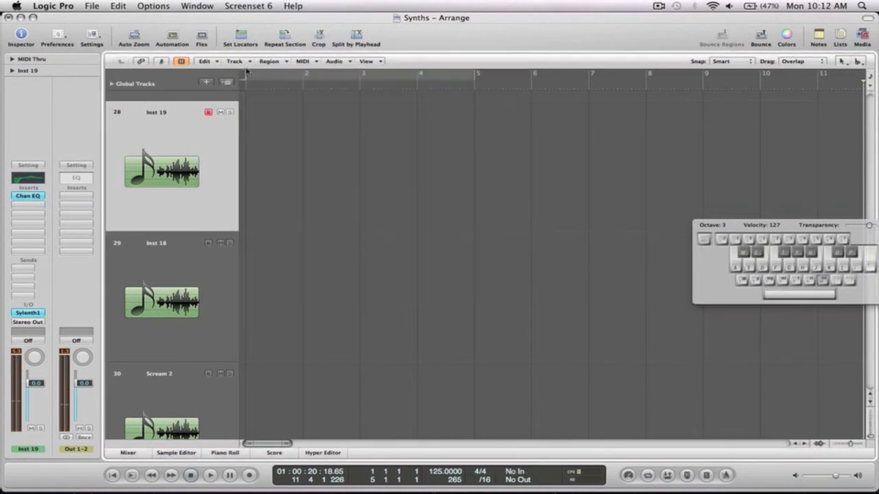
Step: Insert a stereo PlatinumVerb in the Inst 19 slot below the Channel EQ and move its window clear of the channel strip
click(28, 205)
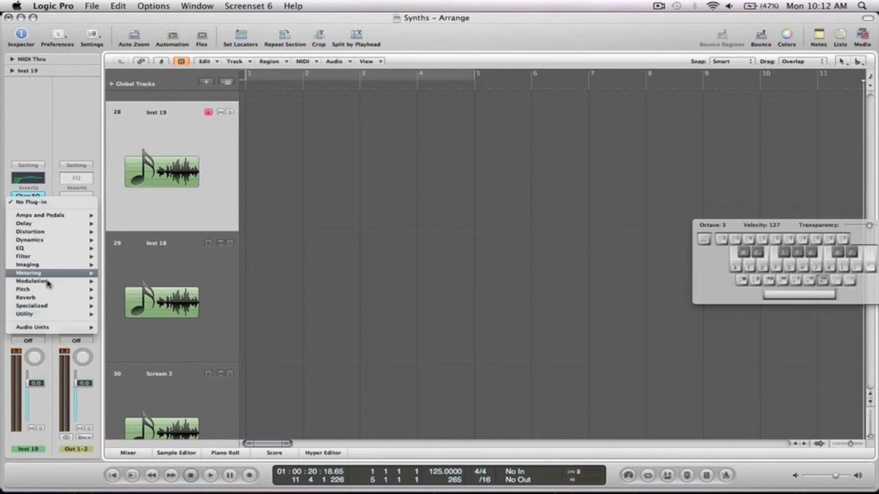
mouse_move(49, 284)
mouse_move(51, 267)
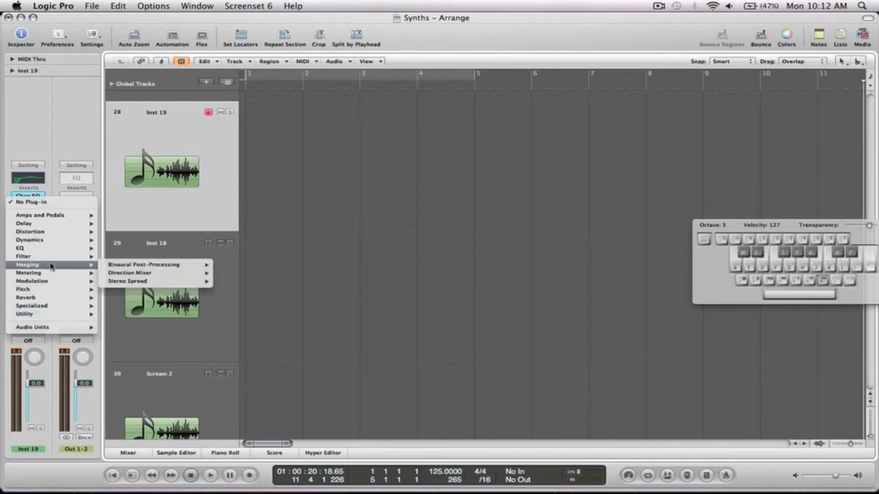
mouse_move(48, 299)
mouse_move(141, 323)
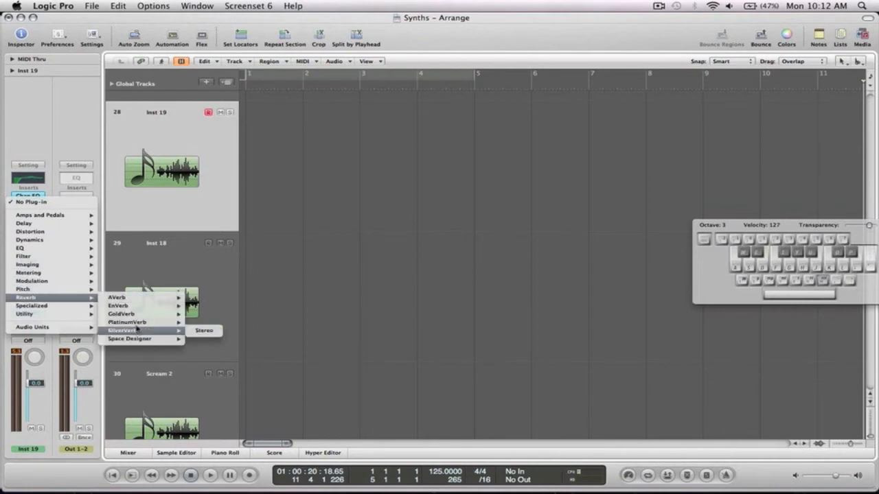
click(204, 321)
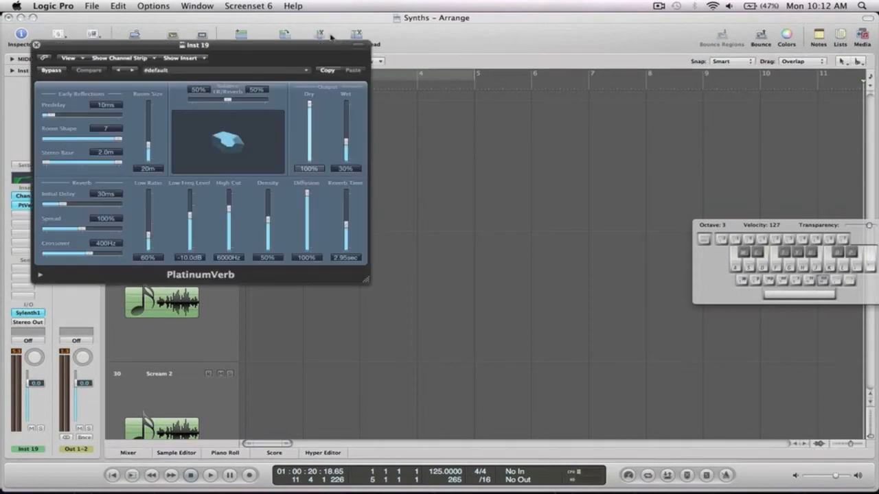
drag(284, 46, 532, 71)
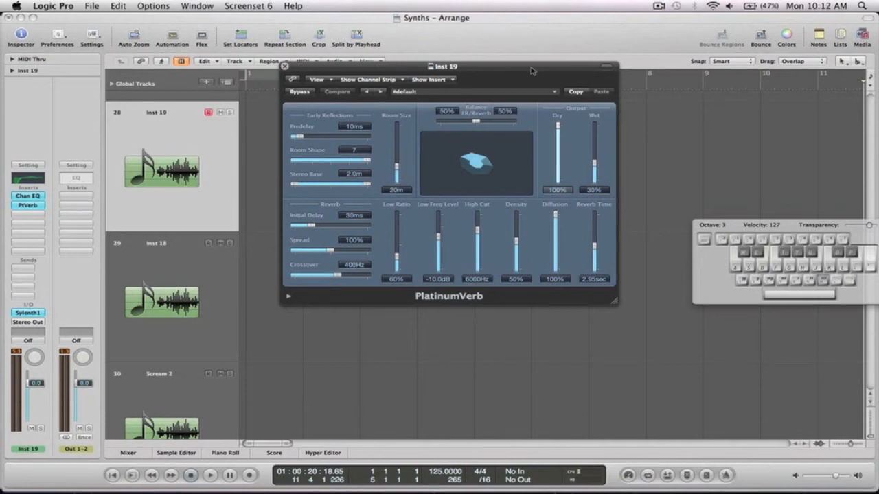
Step: Set PlatinumVerb's predelay and initial delay to 0 ms and its wet output to 18%, and audition the reverb with a short phrase
key(a)
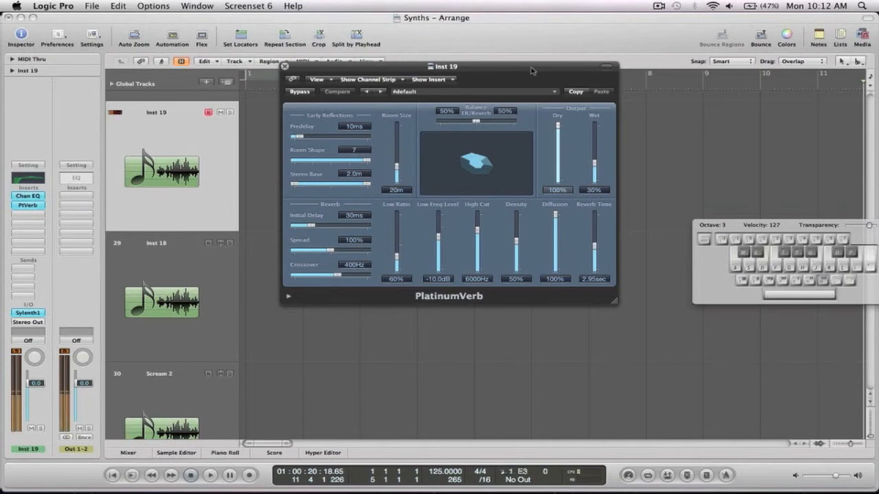
drag(300, 137, 266, 142)
click(312, 225)
drag(312, 225, 291, 226)
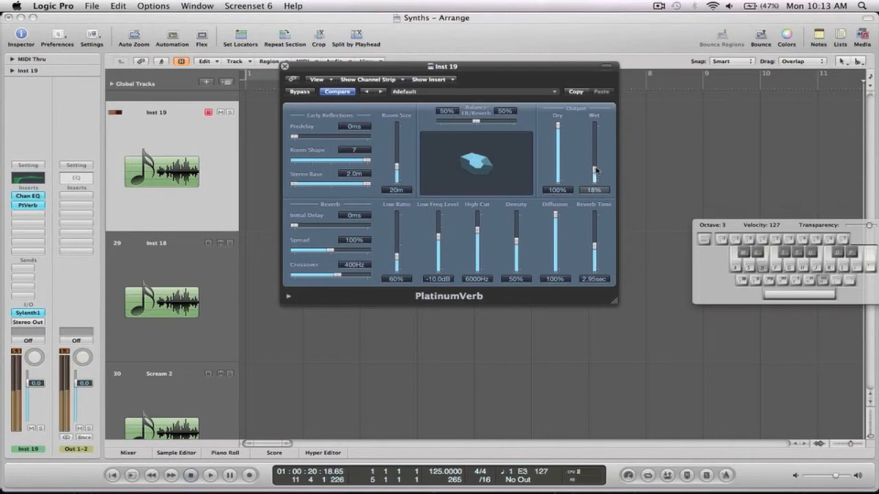
key(d)
key(s)
key(g)
key(d)
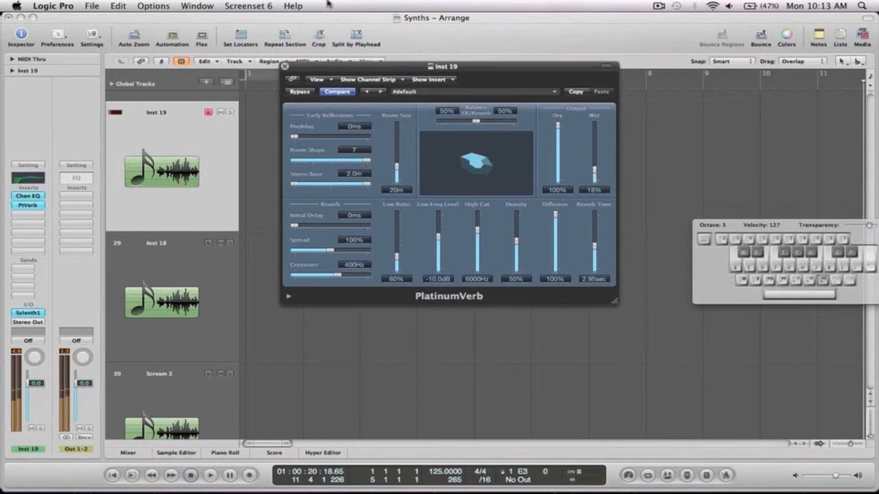
click(285, 67)
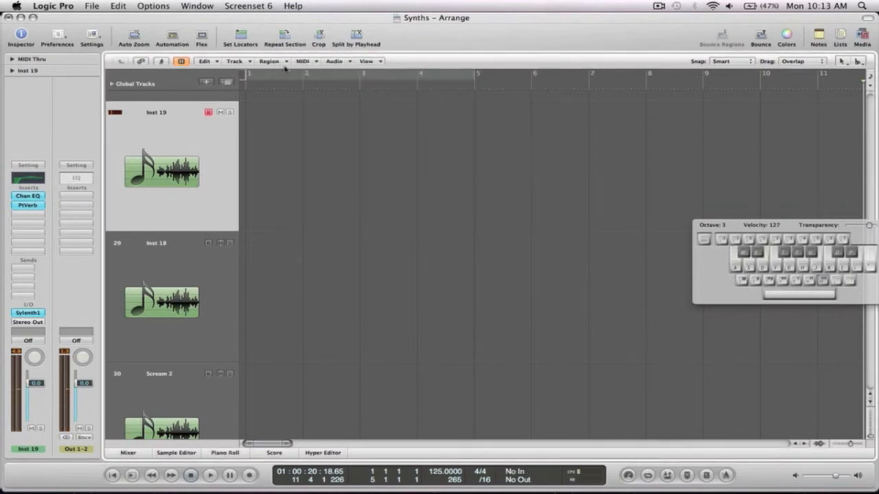
Step: Insert the Camel Audio CamelPhat effect in the slot below PlatinumVerb and move its window clear of the channel strip
click(31, 215)
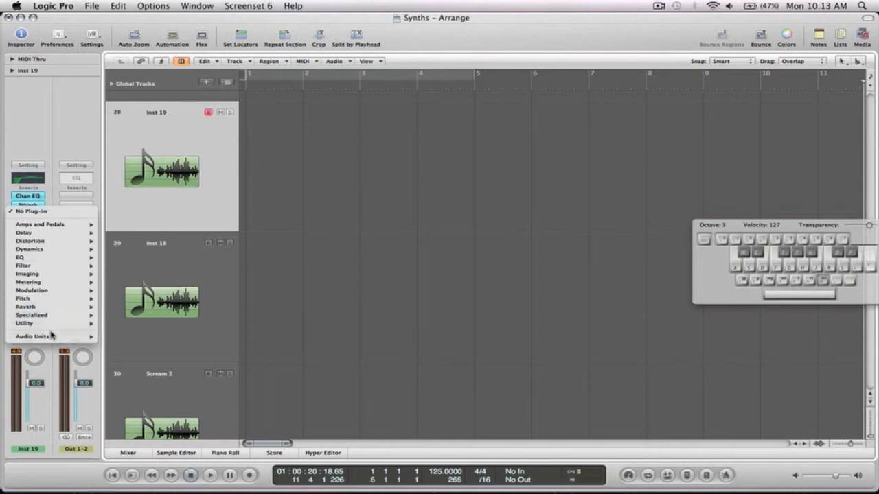
mouse_move(51, 336)
mouse_move(124, 335)
mouse_move(126, 358)
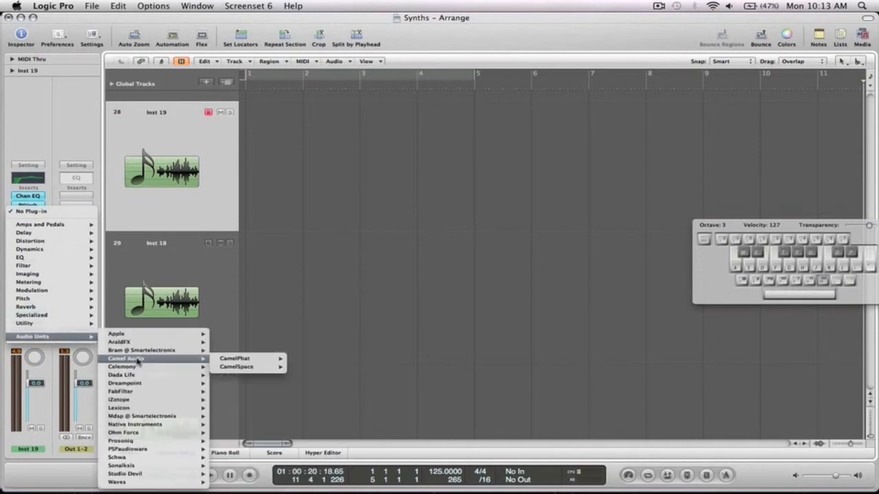
mouse_move(235, 358)
click(300, 358)
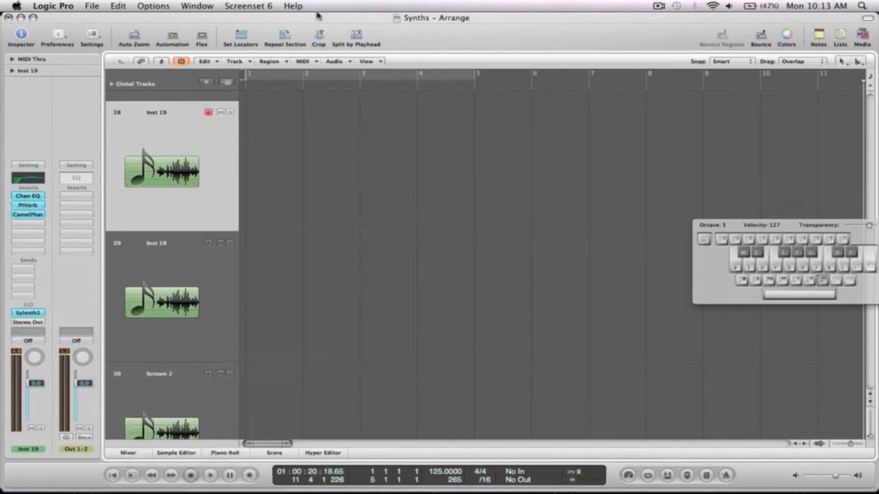
drag(296, 44, 474, 39)
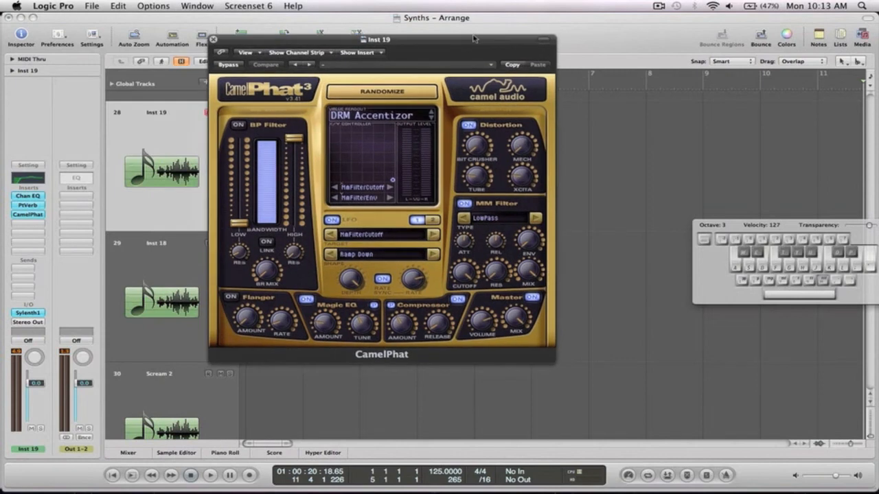
Step: Switch off CamelPhat's Magic EQ, MM Filter and both LFOs along with their rate sync
click(307, 300)
click(333, 219)
click(387, 277)
click(431, 219)
click(334, 221)
click(382, 278)
click(467, 204)
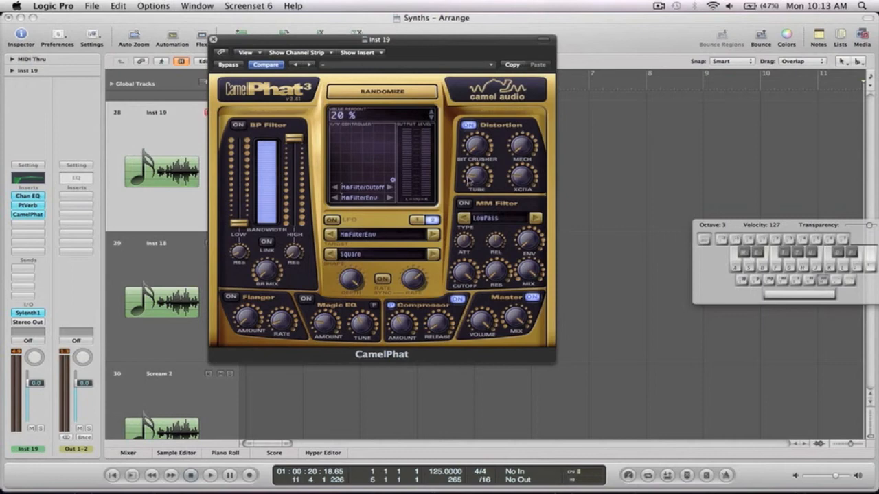
Step: Adjust CamelPhat's Tube, Xcita and Mech distortion amounts by ear and lower the Inst 19 channel volume to -5.9 dB
drag(479, 180, 480, 196)
drag(521, 177, 525, 196)
drag(523, 151, 522, 147)
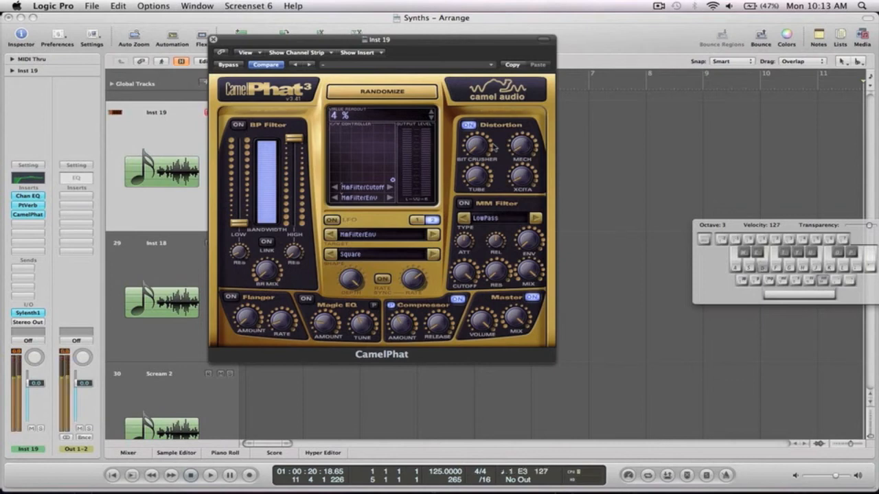
drag(38, 383, 38, 396)
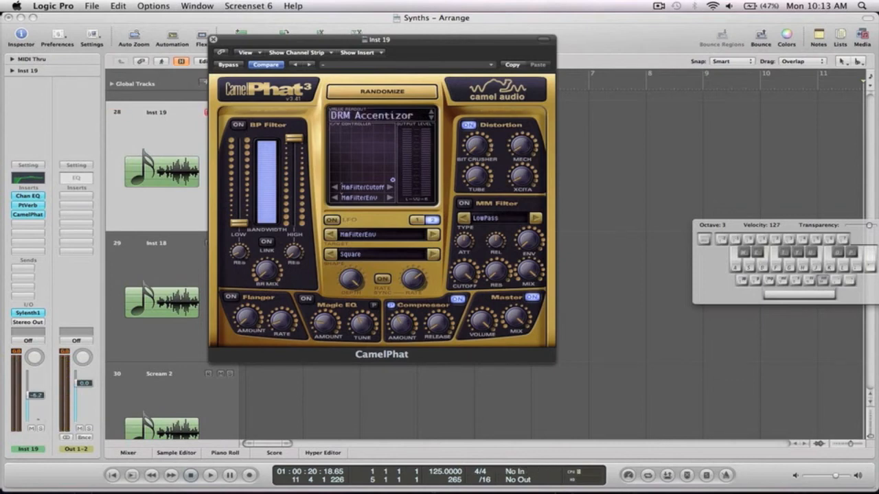
key(f)
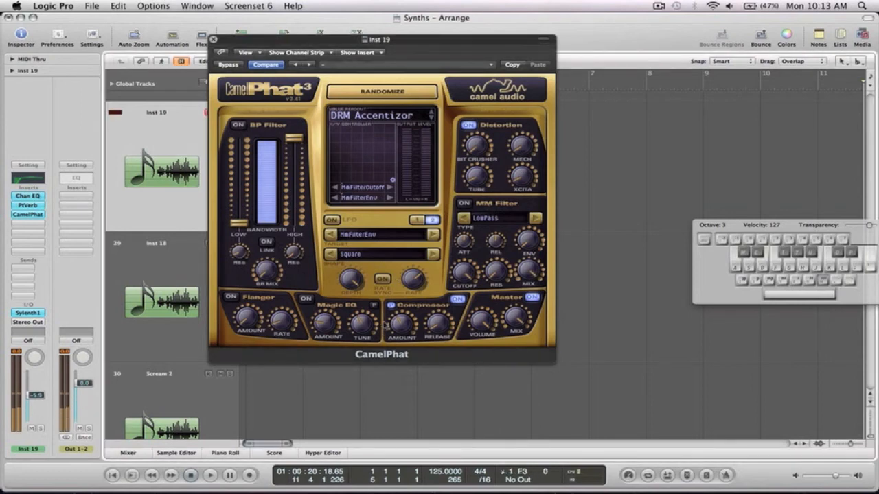
Step: Set the CamelPhat compressor's release to 423.0 ms and audition the sound with a short phrase on E3 and F3
mouse_move(405, 325)
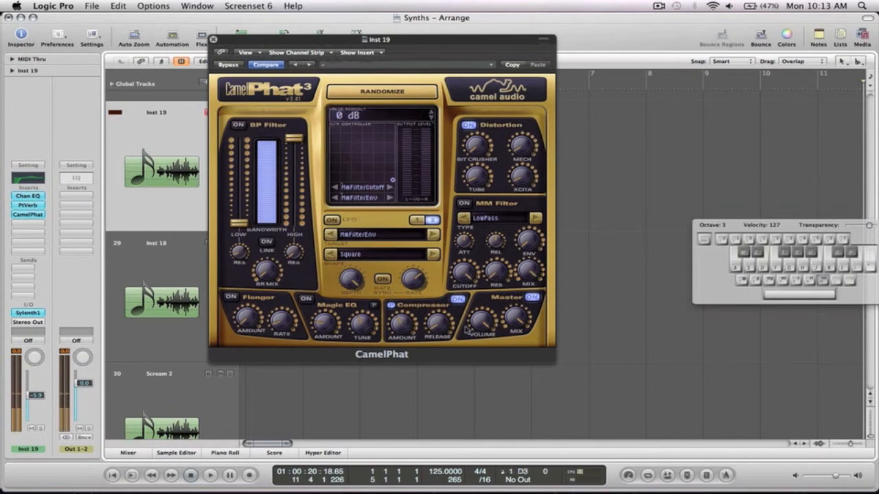
mouse_move(439, 328)
key(d)
drag(439, 327, 441, 317)
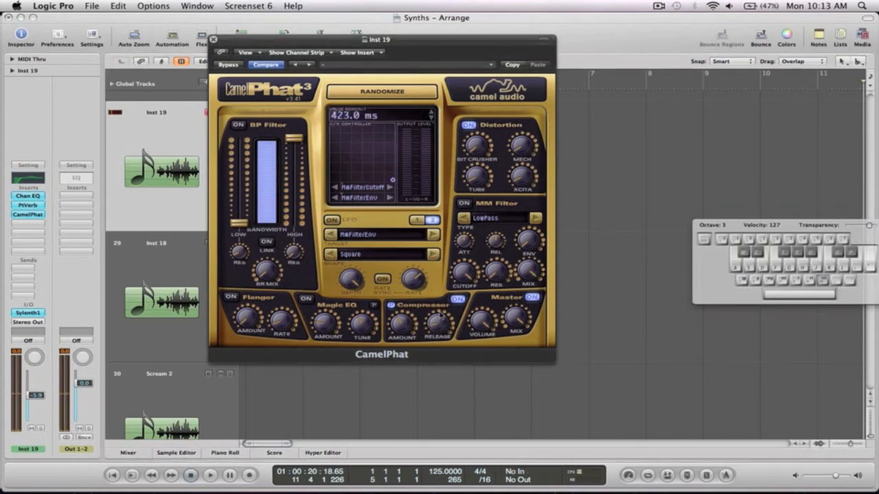
key(d)
key(f)
key(d)
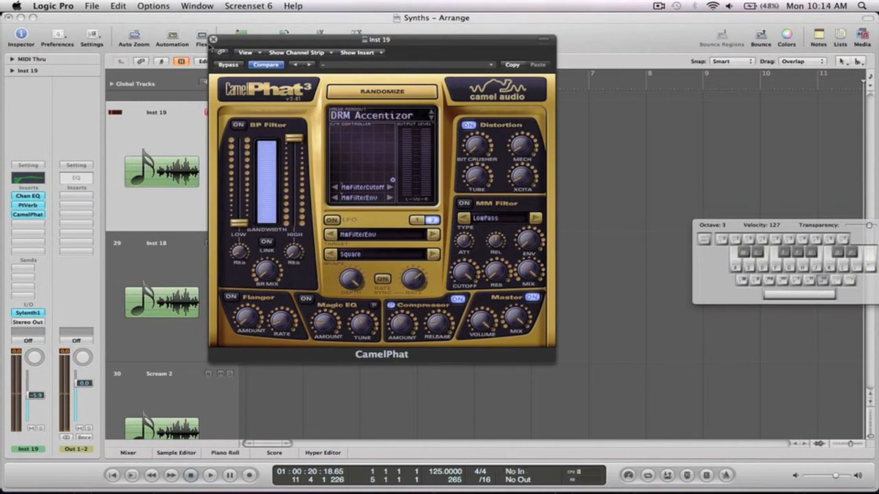
Step: Close the CamelPhat window, add a send from Inst 19 to Bus 5 (1/8 Delay) and raise its level
click(212, 41)
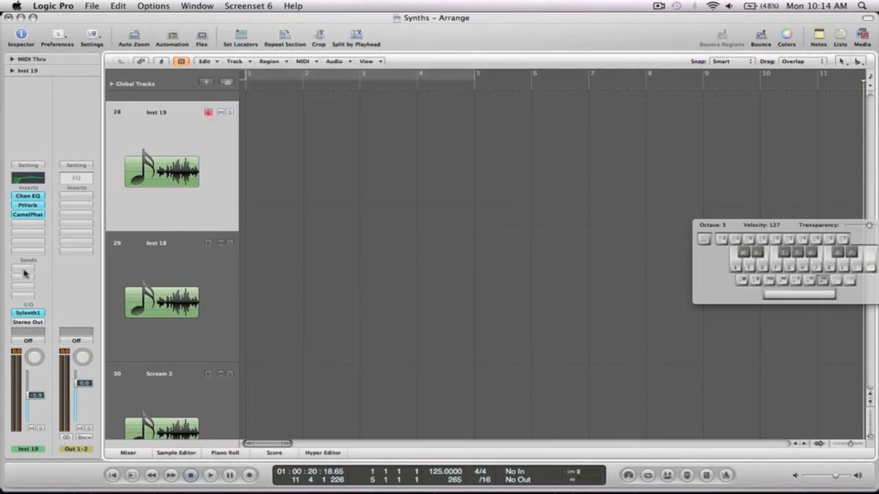
click(25, 274)
mouse_move(28, 279)
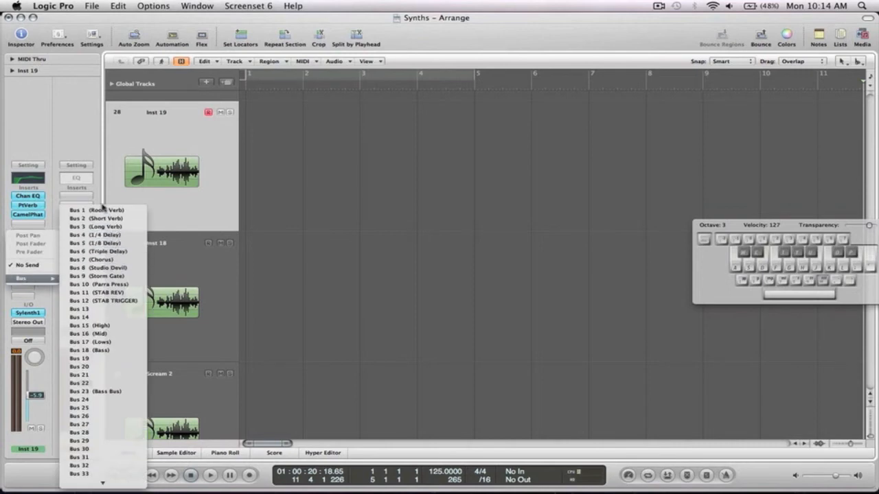
click(103, 243)
click(41, 269)
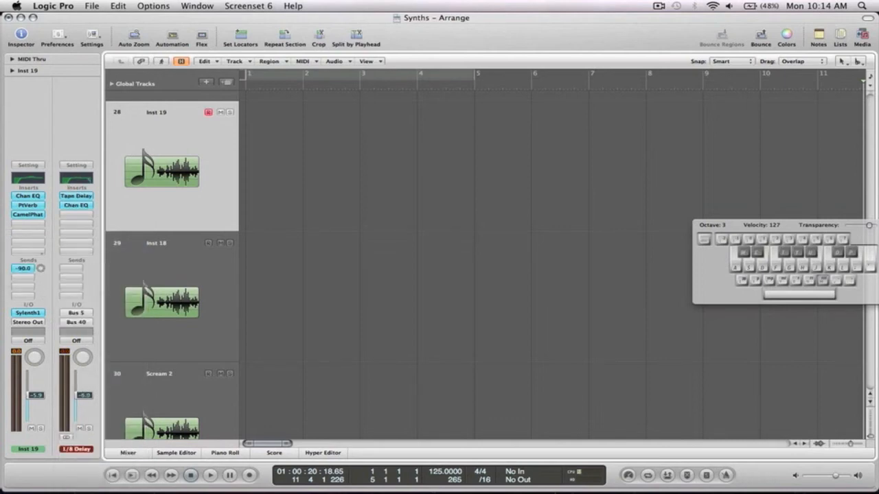
Step: Add a second Inst 19 send to Bus 7 (Chorus) at -16.0 dB and audition it with E3, D3 and F3
click(20, 279)
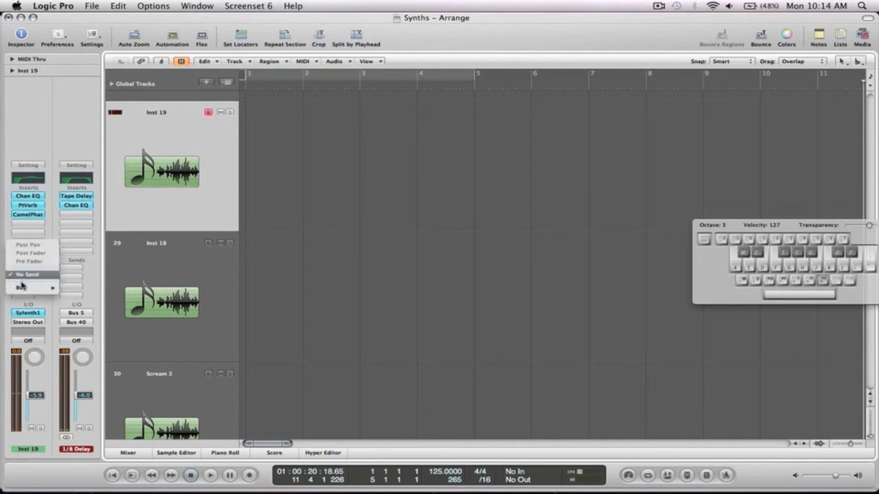
mouse_move(21, 286)
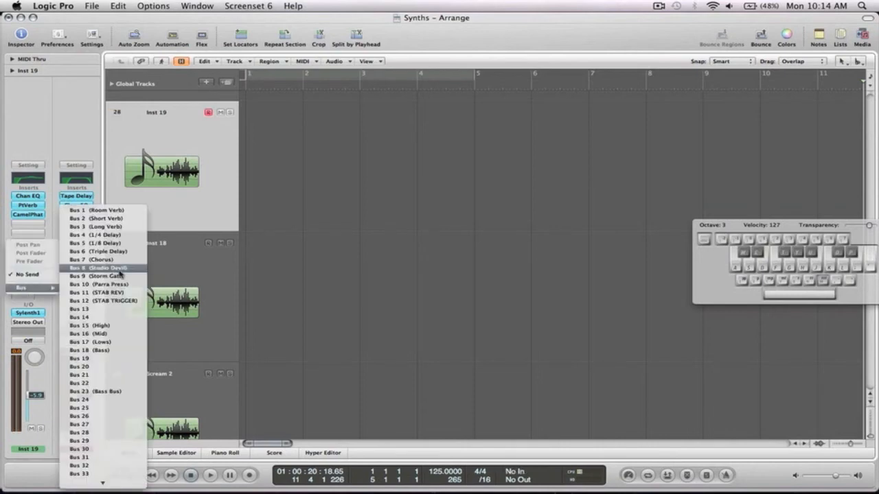
click(96, 259)
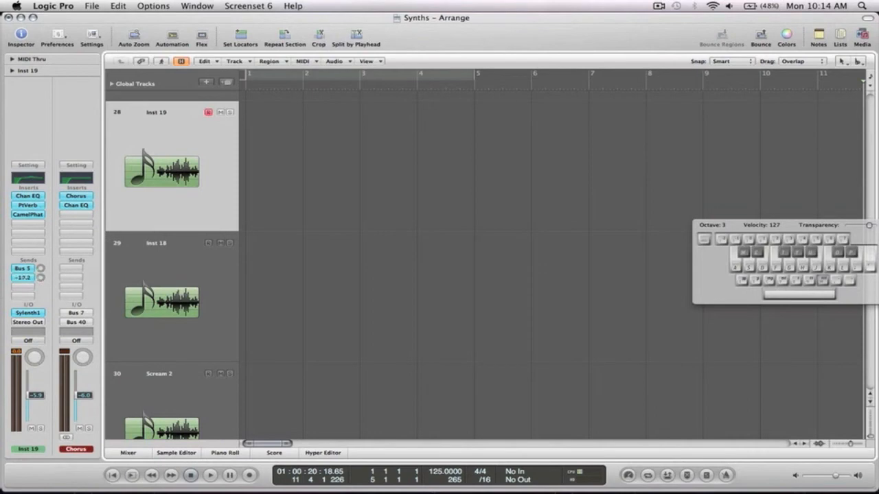
drag(41, 278, 41, 208)
key(d)
key(d)
key(s)
key(f)
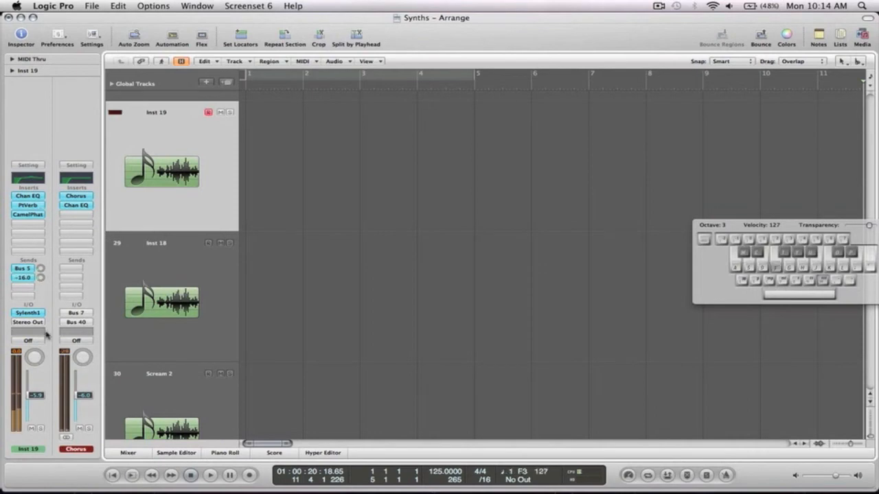
Step: Try Sylenth1's built-in chorus at 14.76 % dry/wet while playing E3, switch it off and close the synth
click(33, 313)
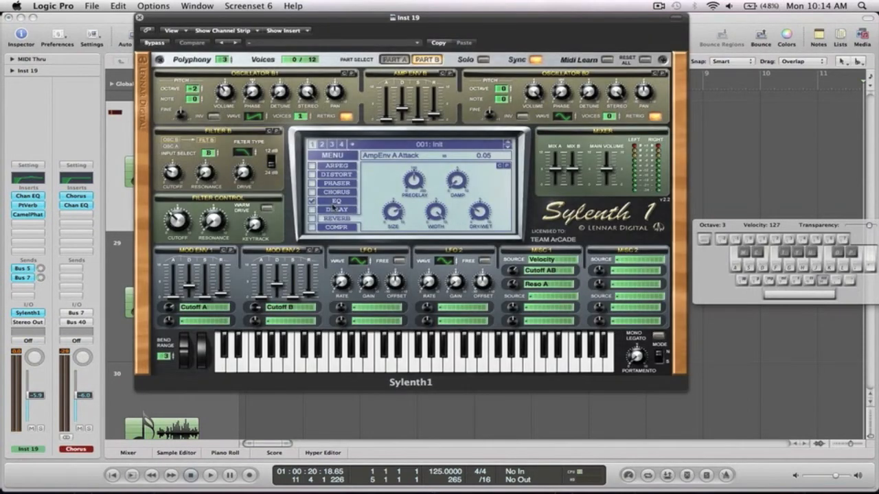
click(312, 192)
click(335, 192)
key(d)
drag(487, 211, 486, 236)
key(d)
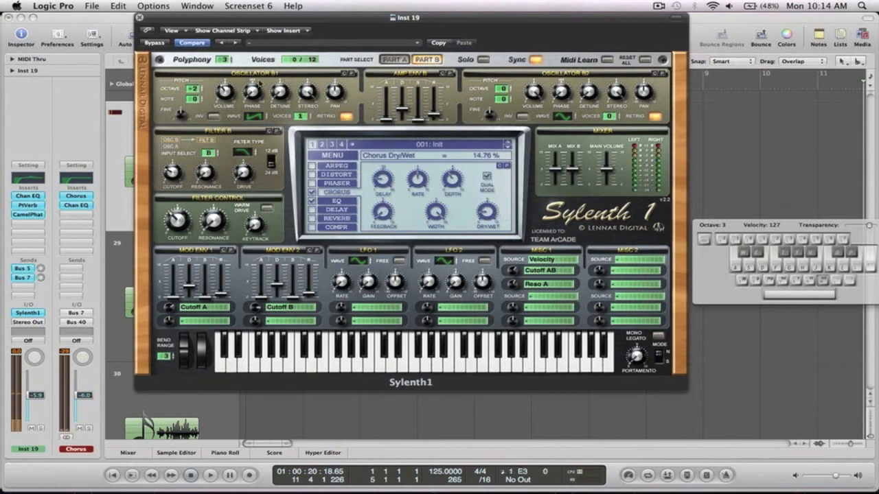
click(313, 192)
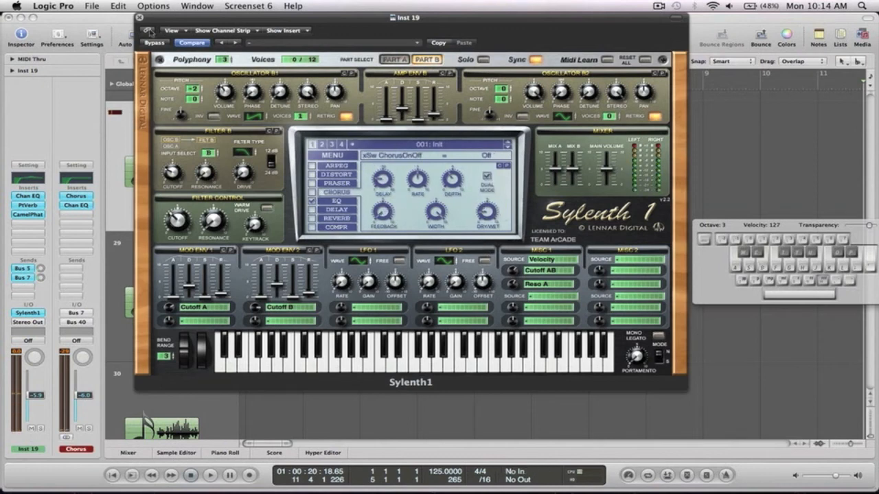
click(140, 18)
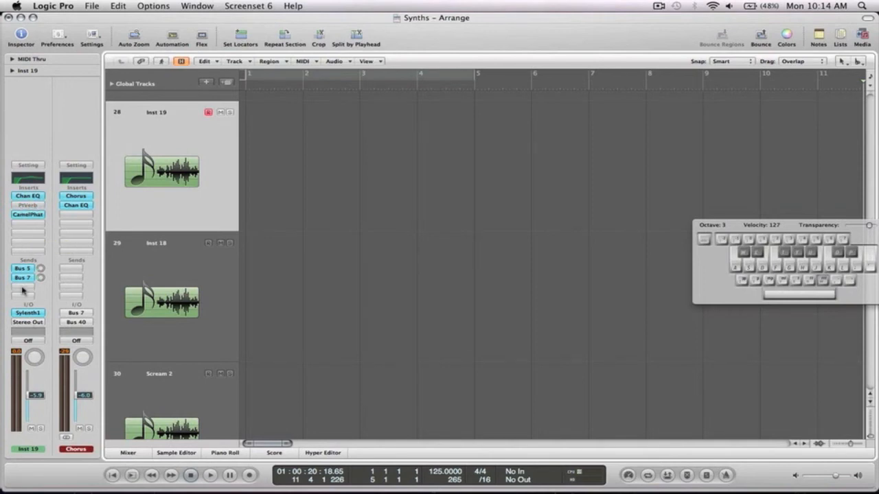
Step: Add an Inst 19 send to Bus 11 (STAB REV), bring up its level and audition it with E3 and D3
click(22, 291)
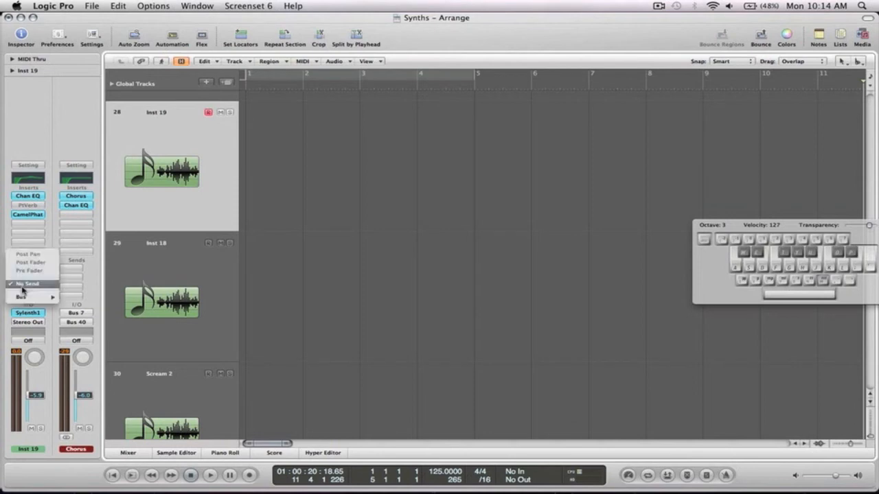
mouse_move(28, 301)
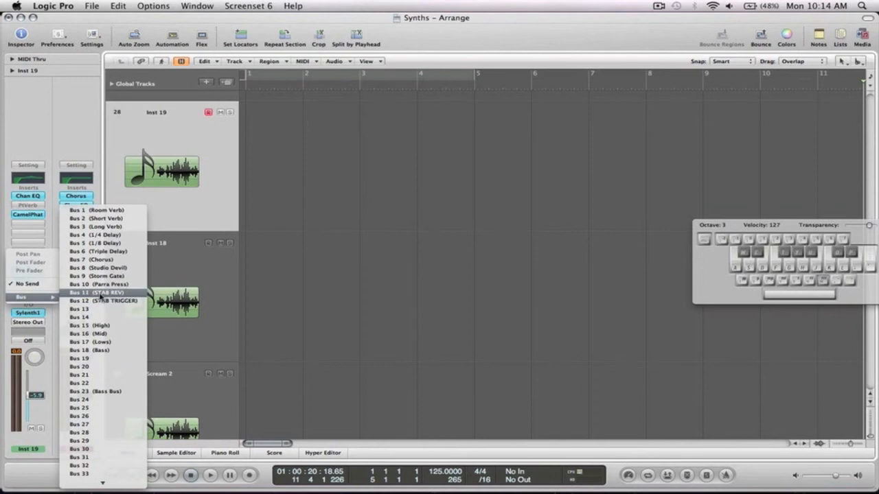
click(101, 293)
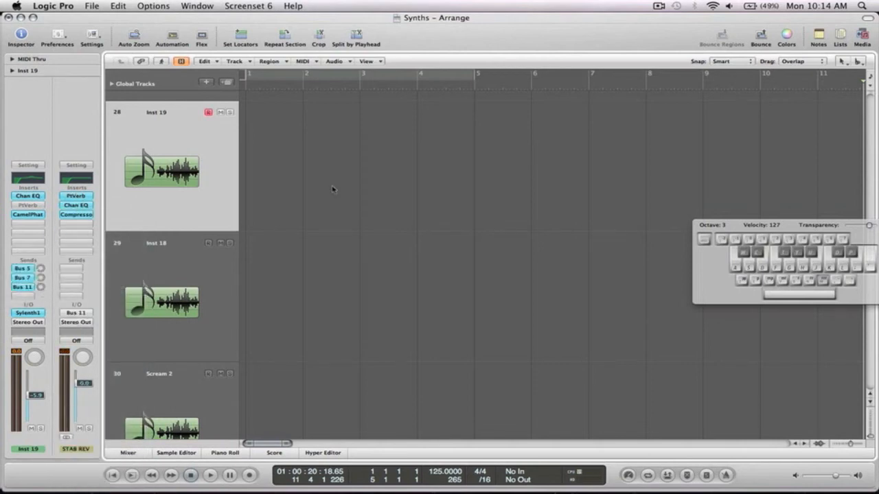
click(41, 287)
key(d)
key(d)
key(s)
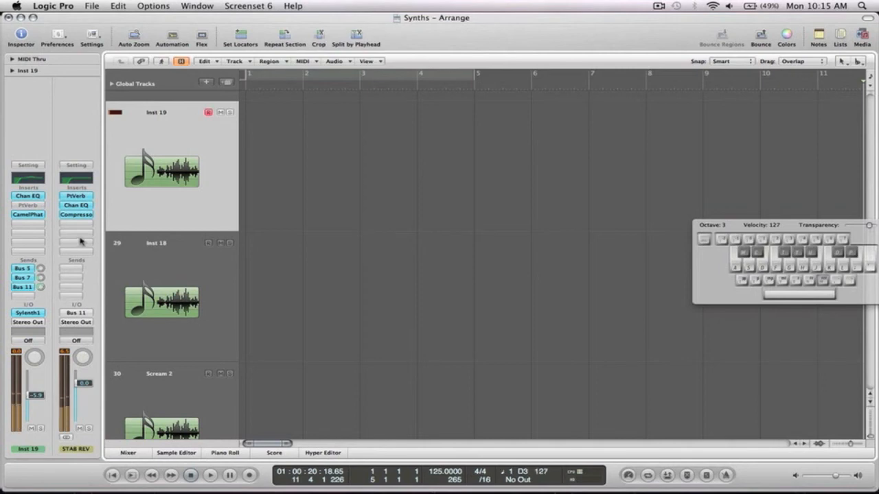
Step: Examine the PlatinumVerb settings on the STAB REV bus while playing D3, and close its window
click(76, 196)
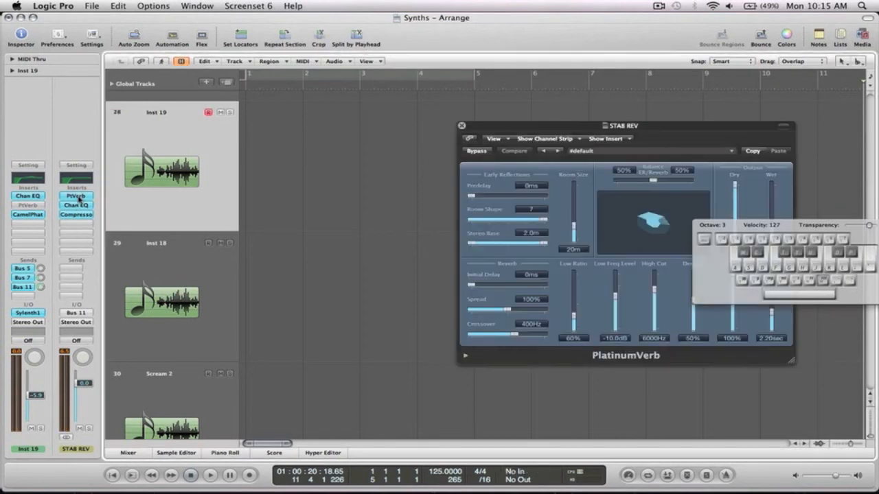
key(s)
drag(490, 125, 353, 101)
key(s)
click(325, 105)
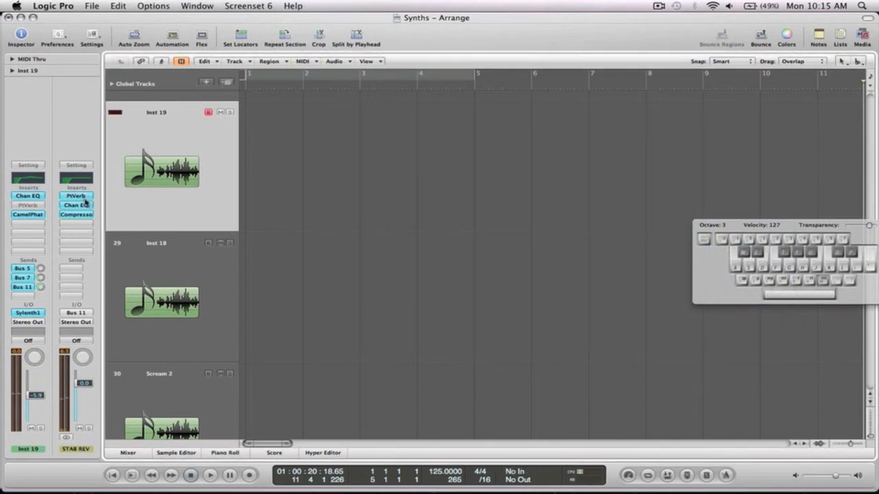
Step: Turn on the analyzer in the STAB REV bus's Channel EQ to examine the low cut while playing D3
click(82, 206)
key(s)
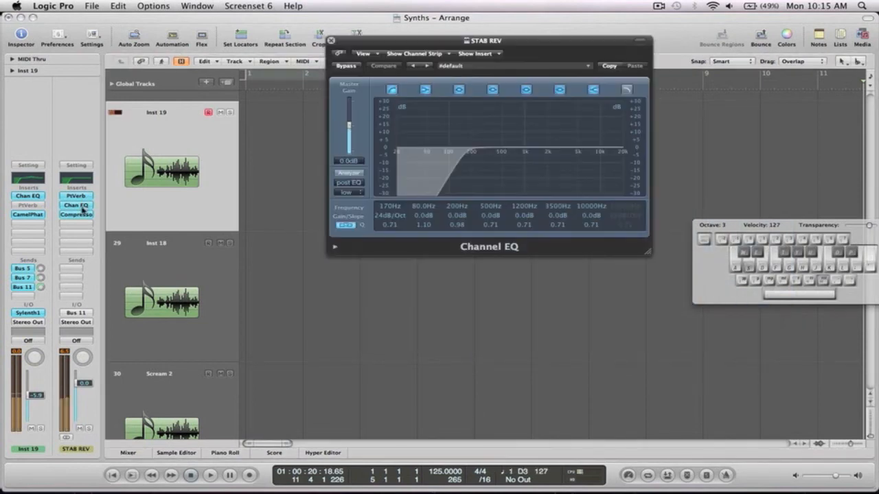
click(356, 173)
key(s)
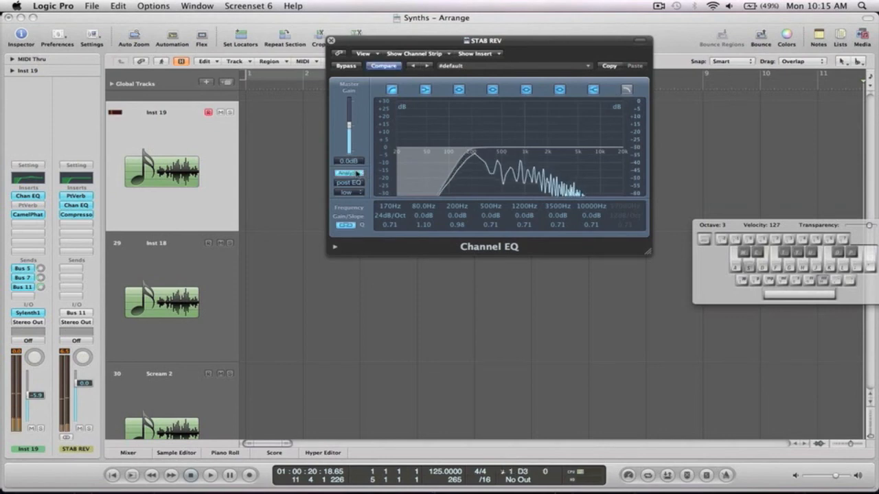
click(331, 41)
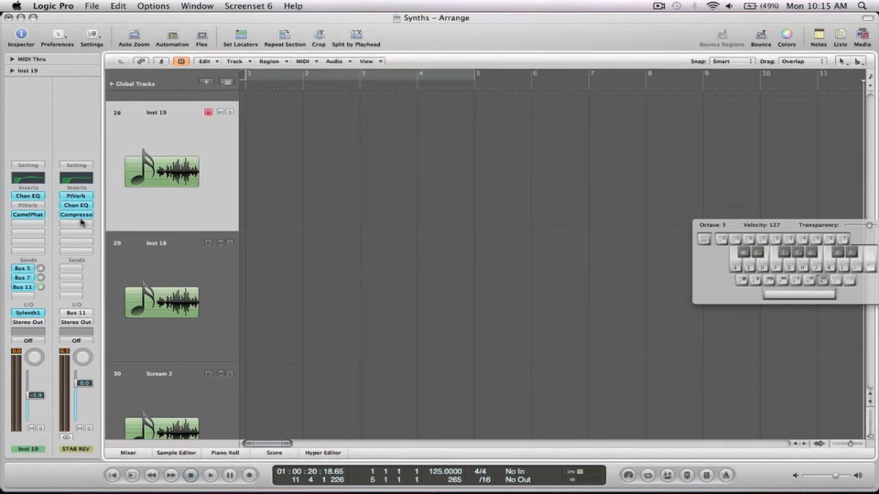
Step: Add an Inst 19 send to Bus 12 (STAB TRIGGER) at 0.0 dB and check it by playing D3
click(24, 294)
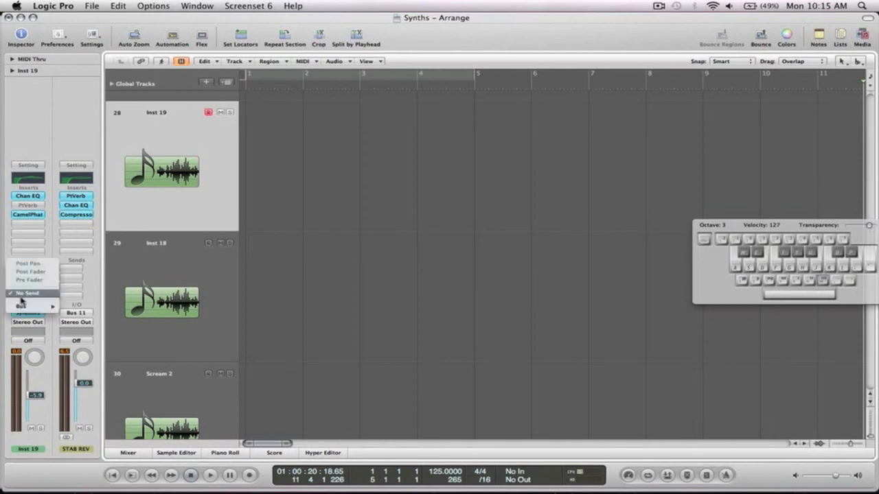
mouse_move(29, 310)
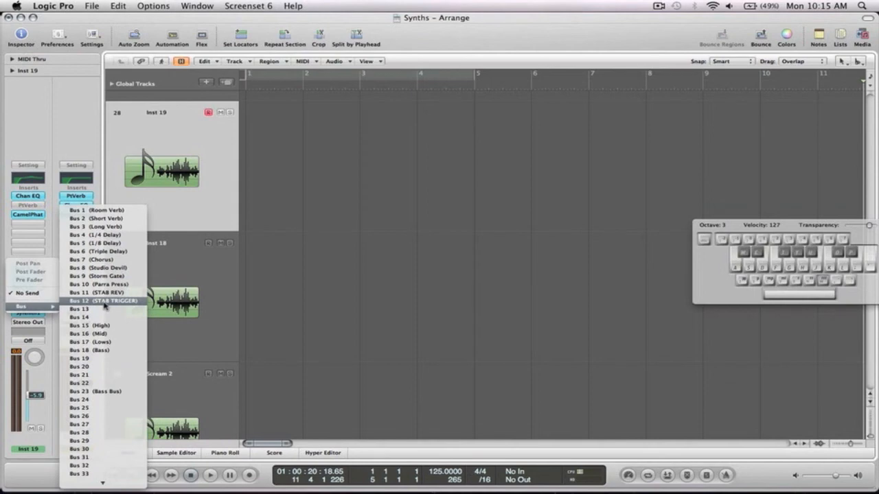
click(103, 293)
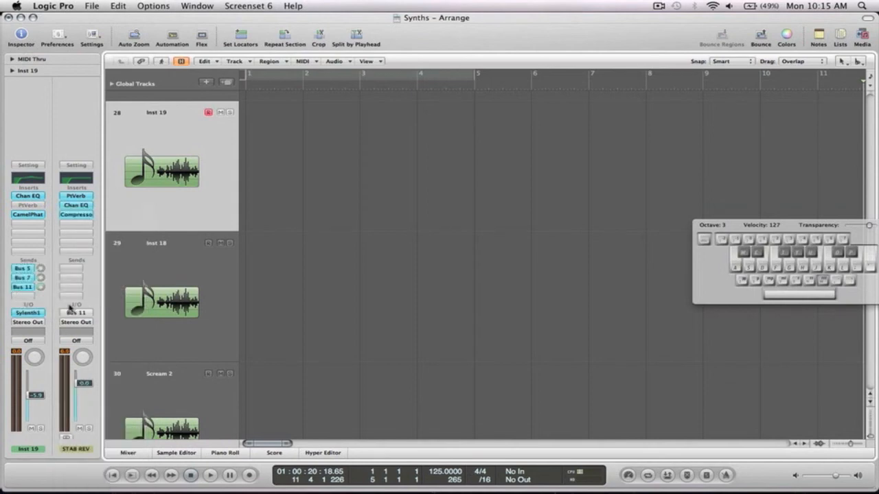
key(s)
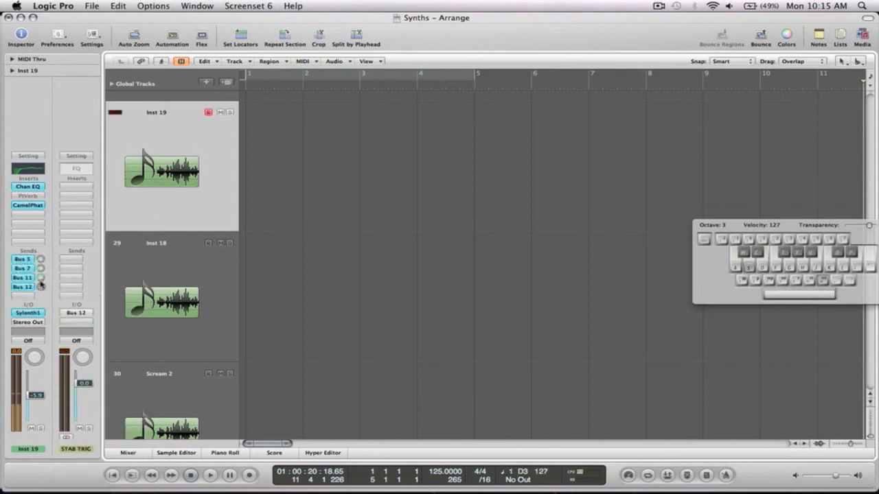
click(41, 287)
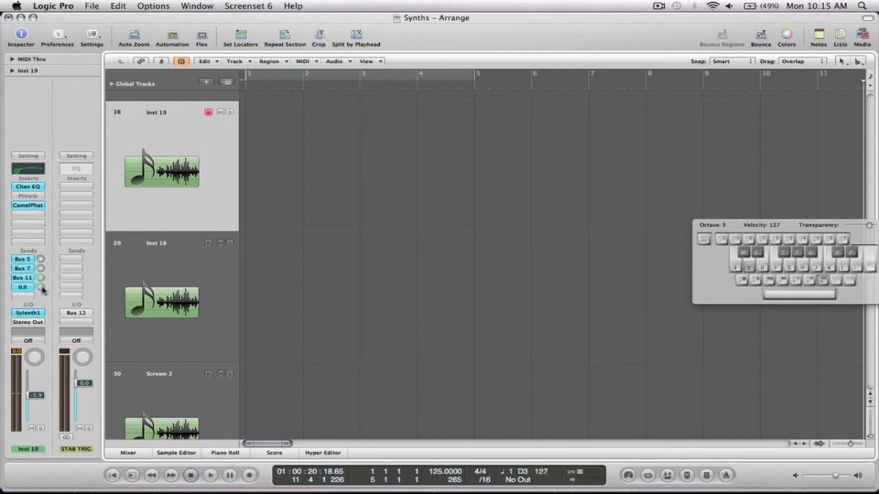
key(s)
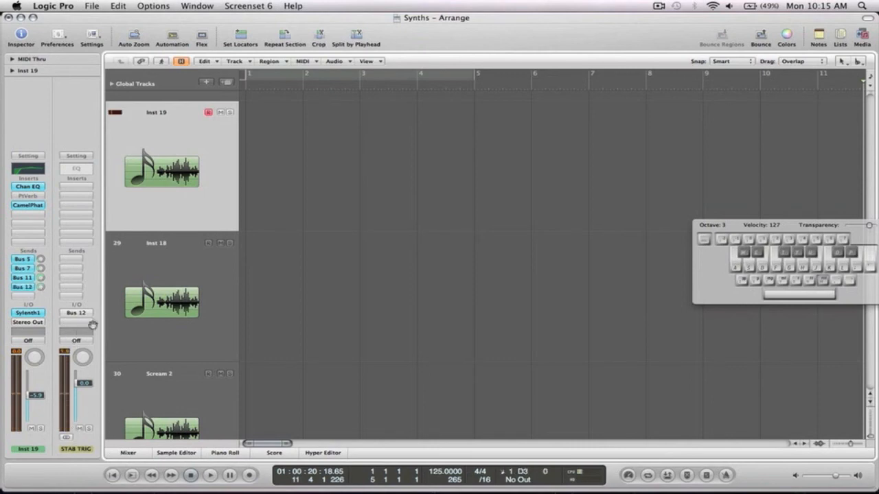
Step: Check that the STAB REV bus's Compressor uses Bus 12 as its side chain and lower its threshold to -32.5 dB
click(28, 278)
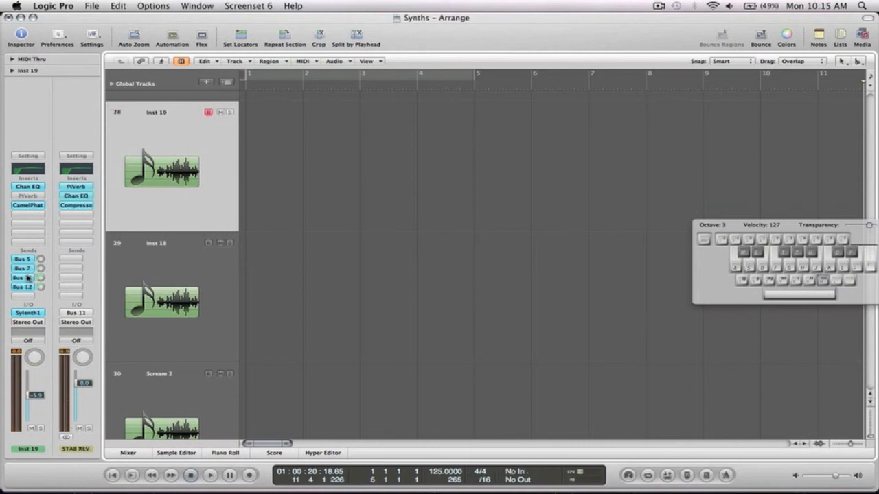
click(82, 206)
key(s)
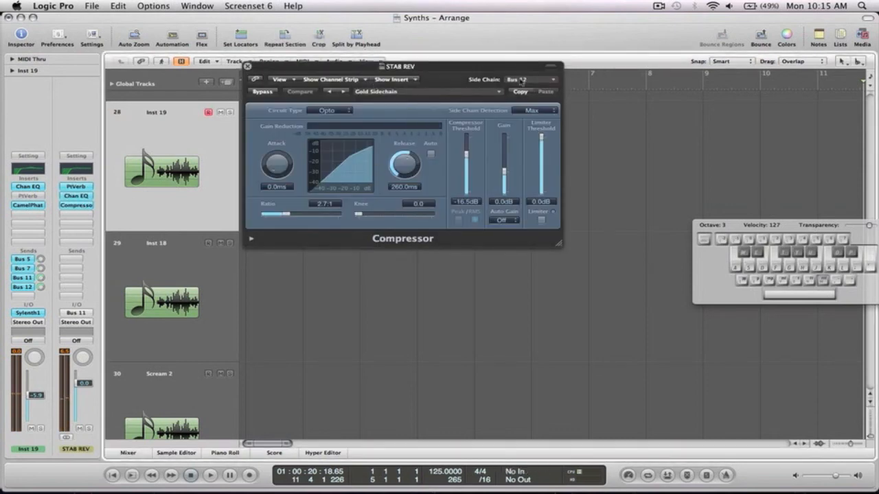
click(520, 80)
scroll(553, 206, down, 5)
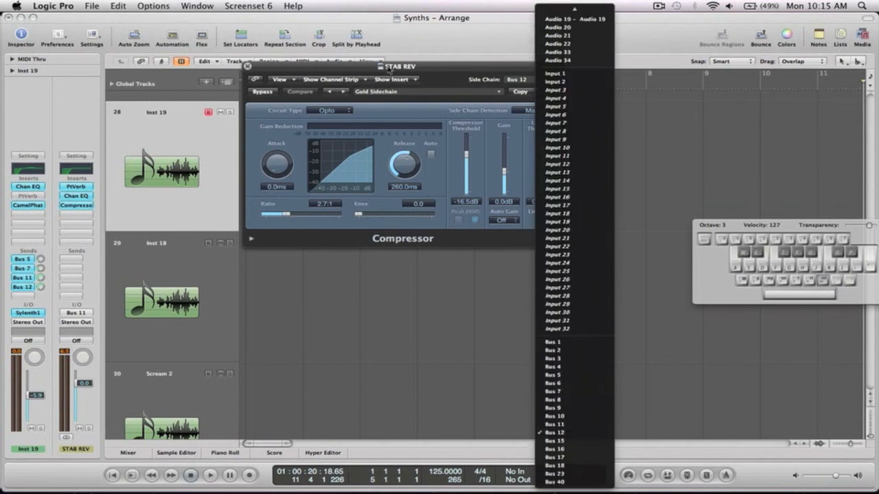
click(393, 108)
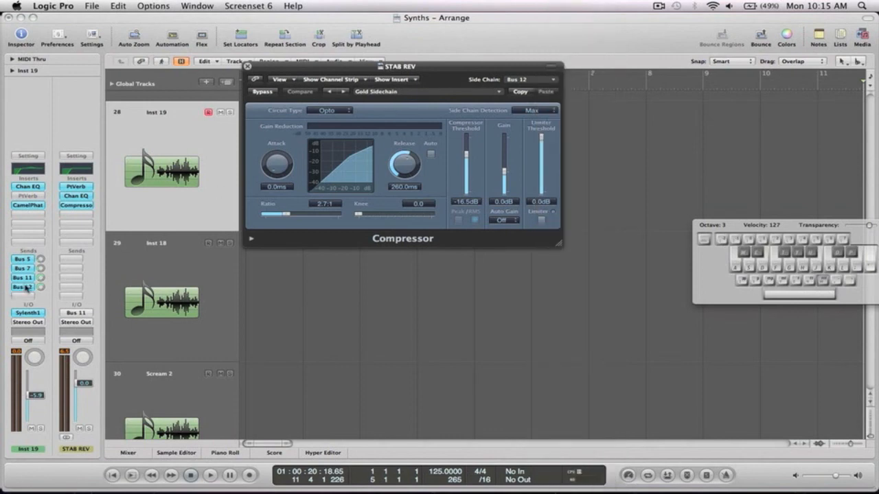
key(s)
drag(467, 155, 466, 172)
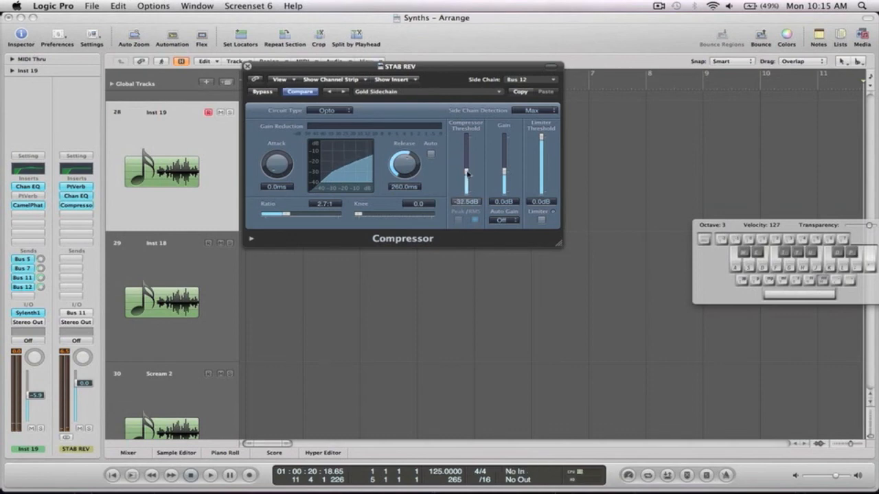
Step: Set the STAB REV PlatinumVerb to 100% wet with a 20.00 sec reverb time, and the Compressor's release to 1100 ms
click(77, 187)
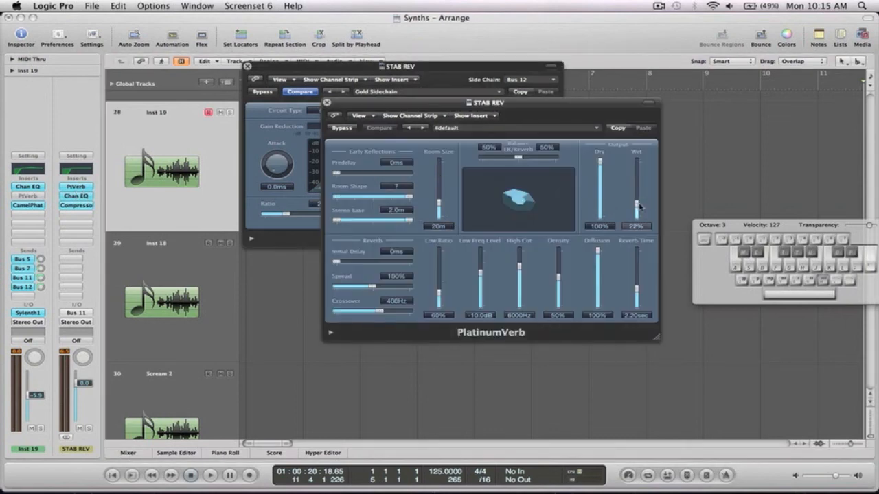
drag(636, 288, 636, 248)
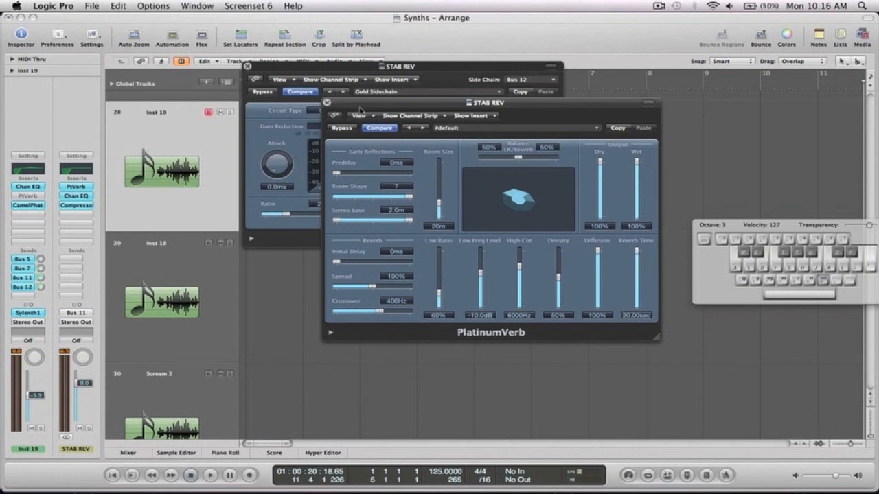
drag(433, 100, 369, 249)
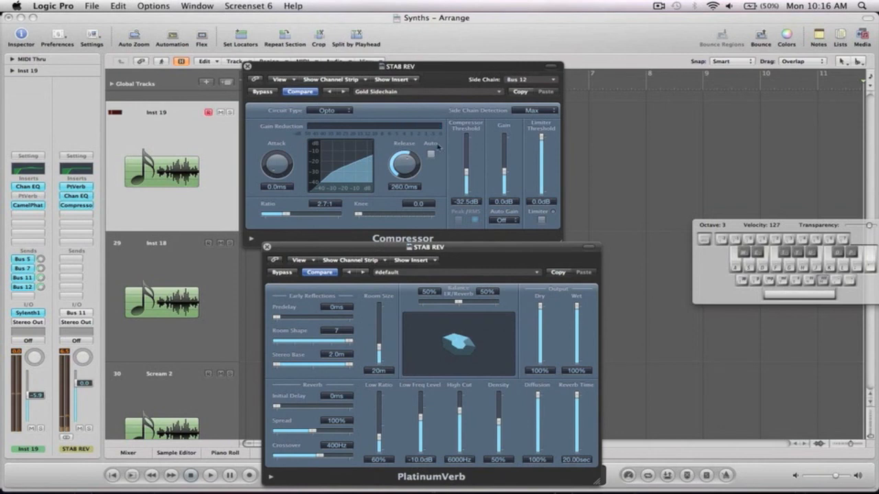
drag(405, 163, 406, 152)
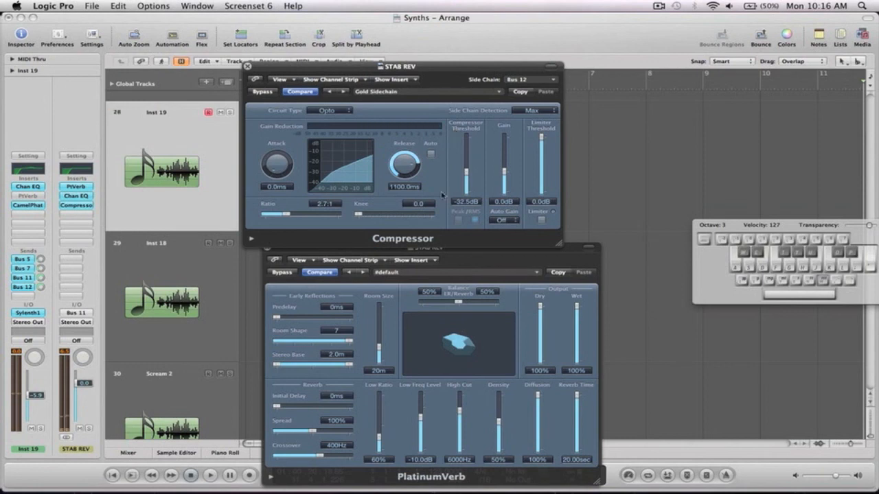
Step: Set the STAB REV Compressor's release to 120 ms, and the PlatinumVerb's reverb time to 2.30 sec and wet output to 34%
drag(401, 153, 408, 193)
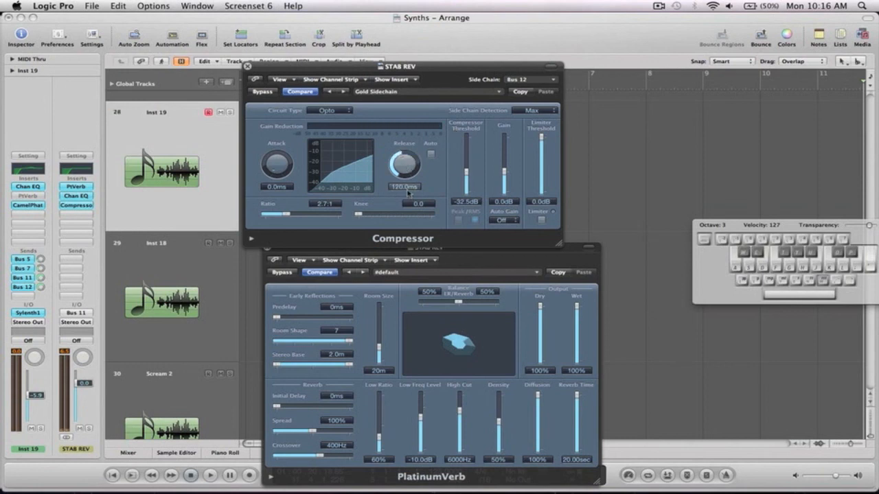
drag(576, 398, 576, 431)
drag(577, 306, 578, 342)
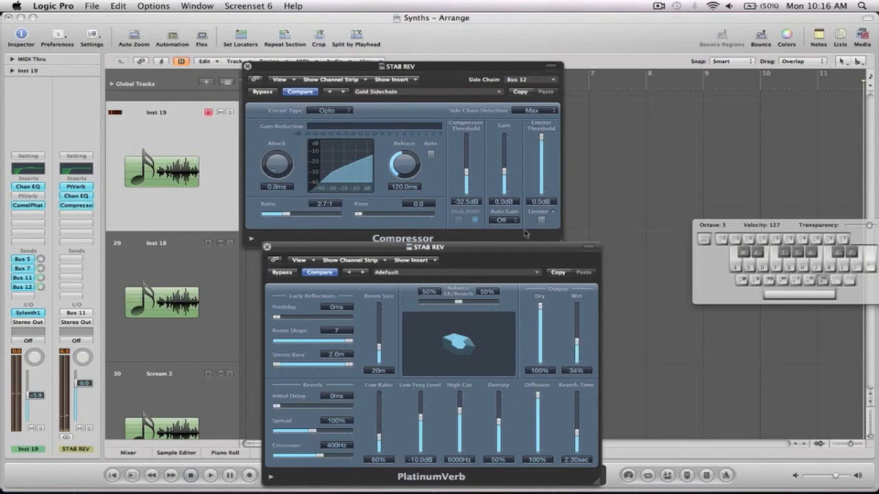
Step: Raise the STAB REV Compressor's threshold to -19.0 dB and close both the Compressor and PlatinumVerb windows
click(468, 177)
drag(467, 177, 468, 156)
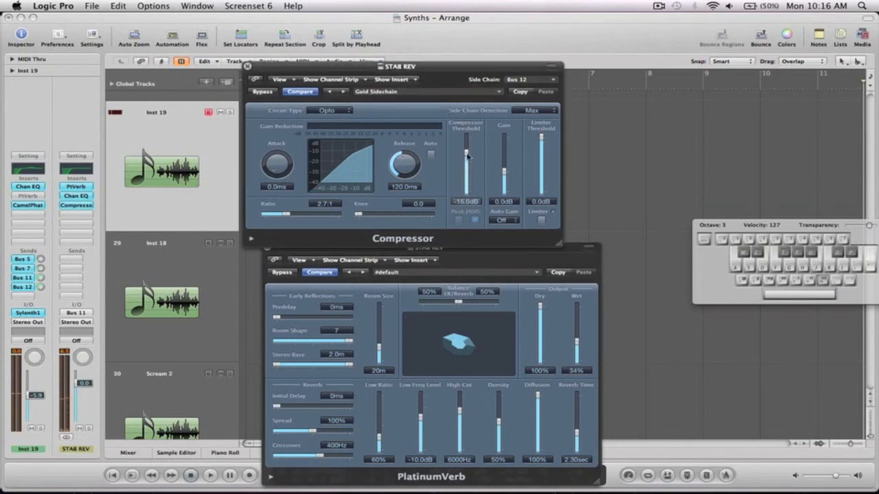
drag(468, 156, 467, 160)
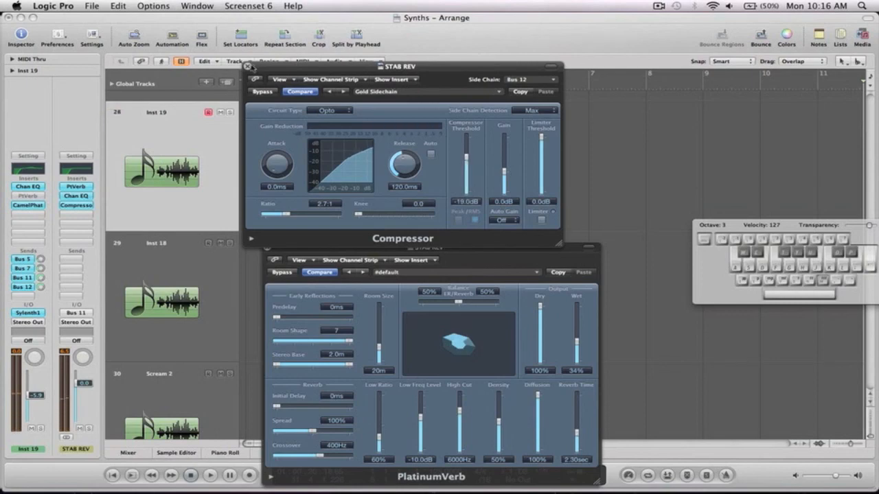
click(248, 66)
click(267, 247)
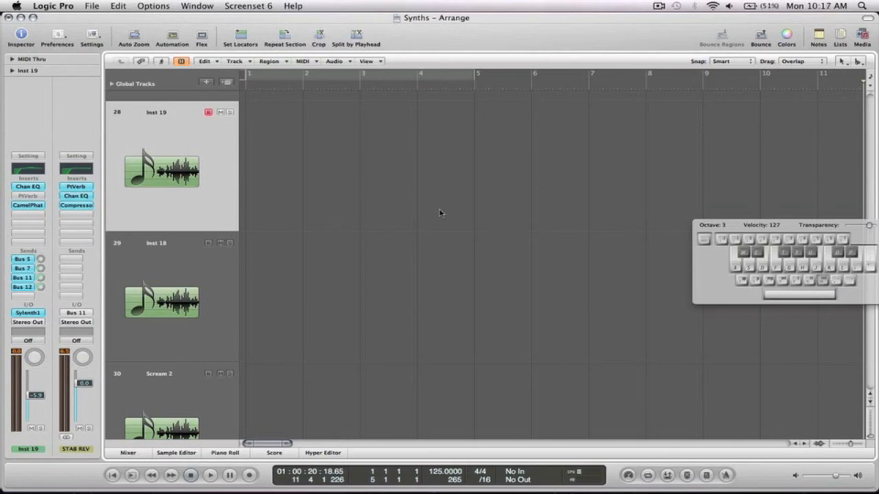
Step: Move the Musical Typing keyboard over the empty arrangement area and bring the reference audio on Audio 22 into view
drag(752, 222, 559, 206)
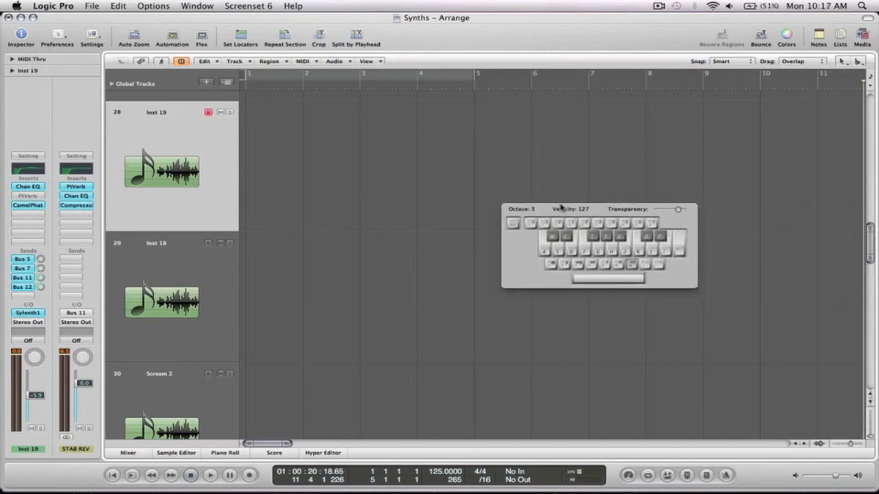
ctrl+alt+click(501, 185)
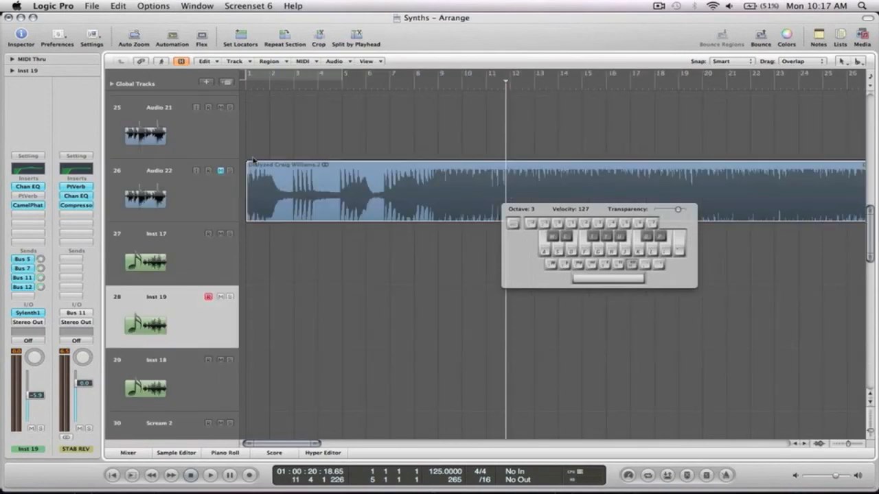